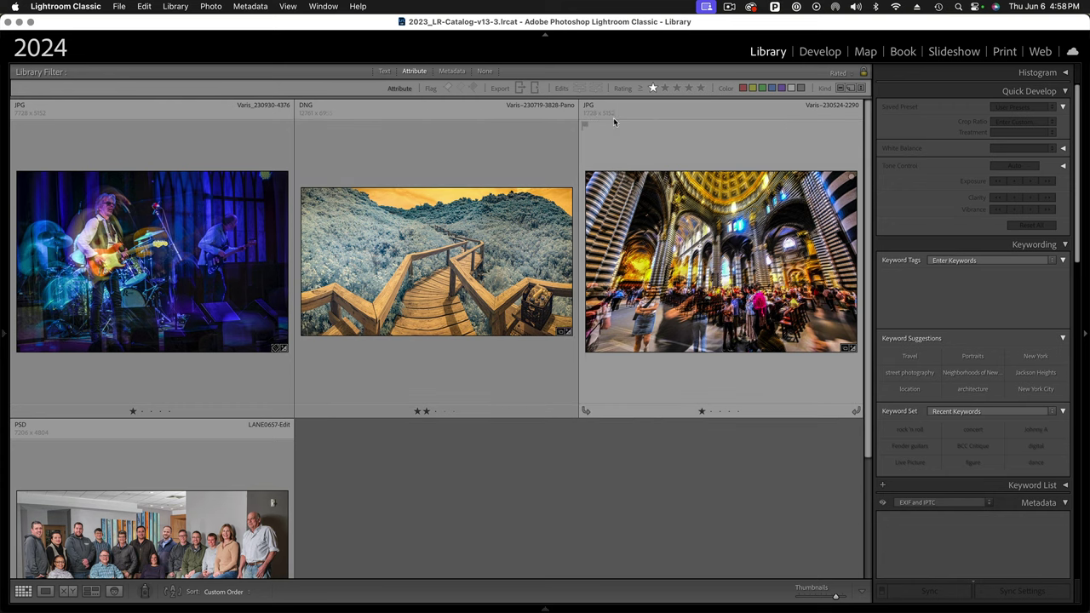
- Open the concert photo in the Develop module and collapse the Lens Blur panel
{"action": "left_click", "coordinate": [111, 263]}
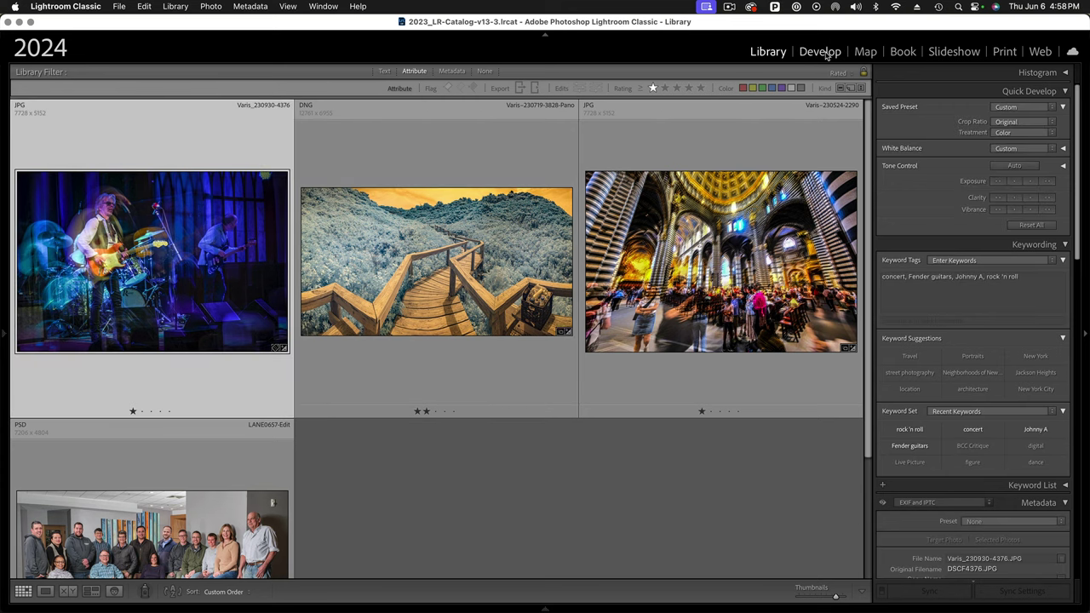
{"action": "left_click", "coordinate": [820, 52]}
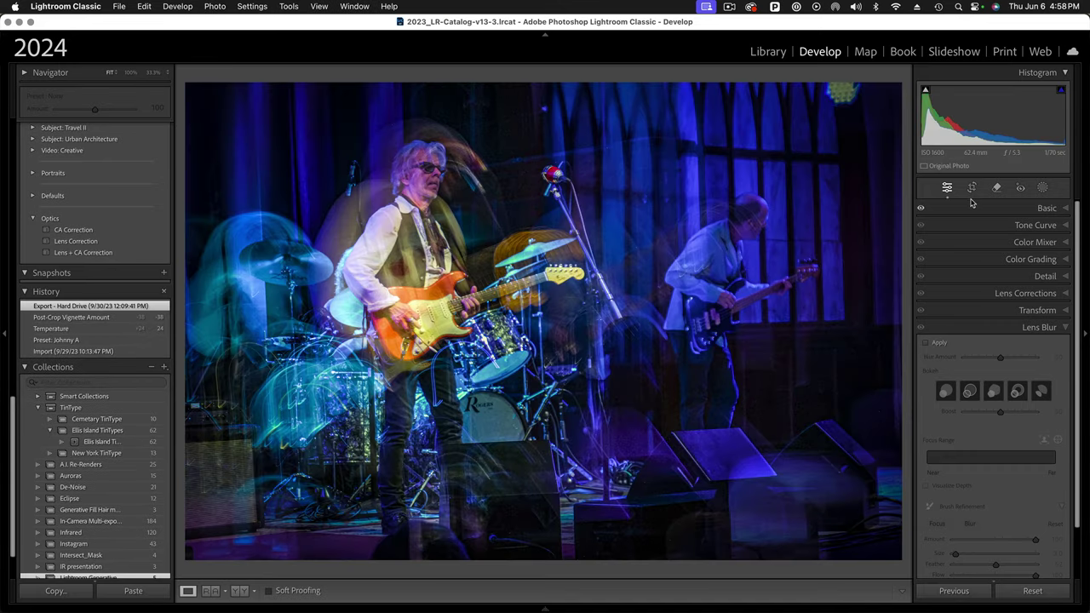
{"action": "left_click", "coordinate": [1064, 328]}
{"action": "left_click", "coordinate": [1063, 328]}
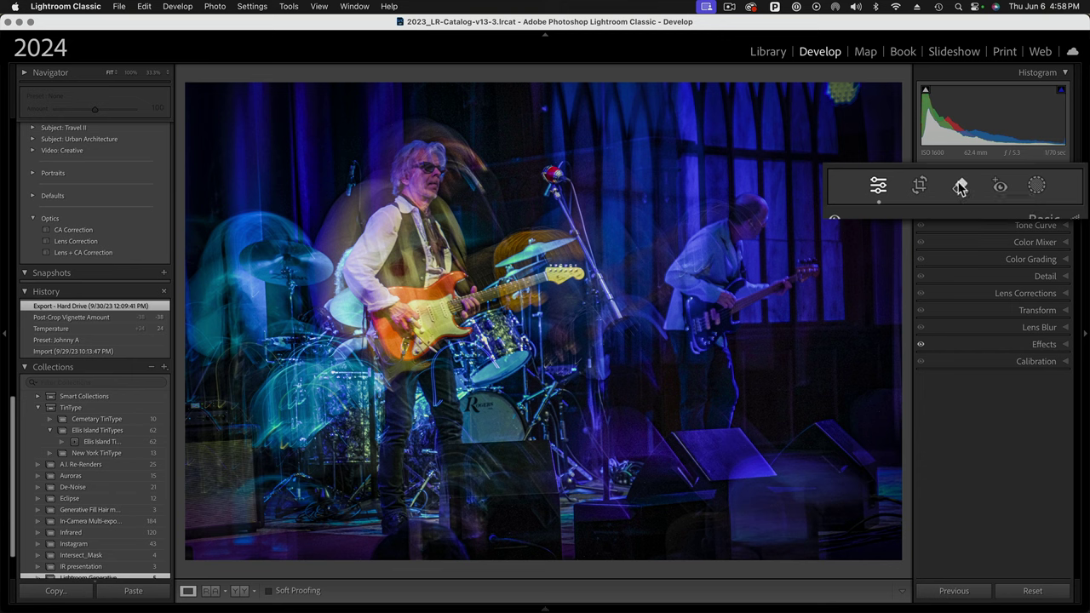
- Turn on the Remove tool with Generative AI and a brush size of 14
{"action": "left_click", "coordinate": [960, 187]}
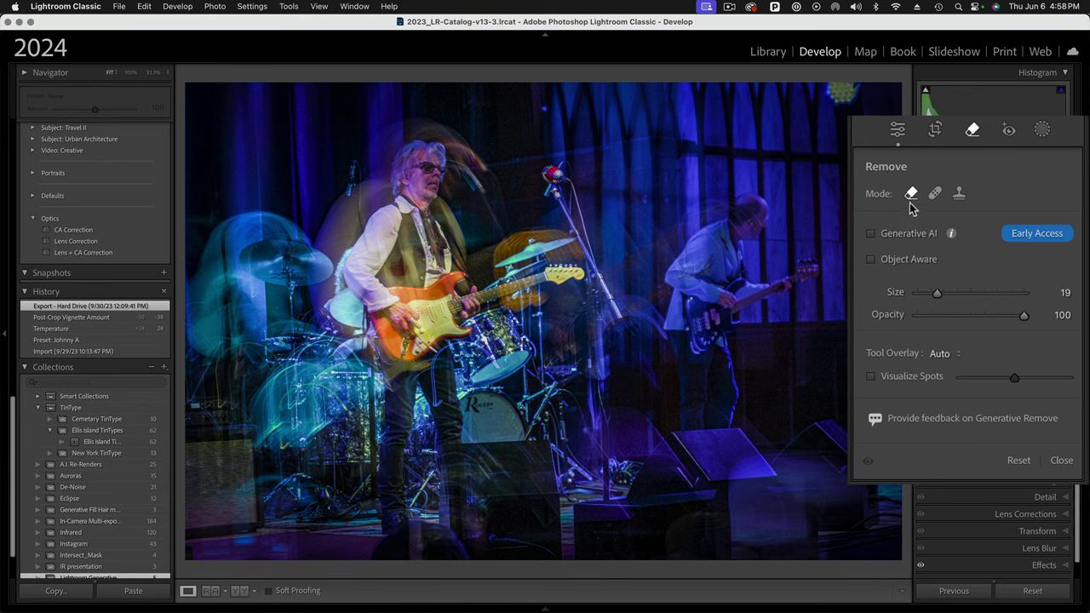
{"action": "left_click", "coordinate": [872, 234]}
{"action": "left_click_drag", "start_coordinate": [937, 291], "coordinate": [932, 293]}
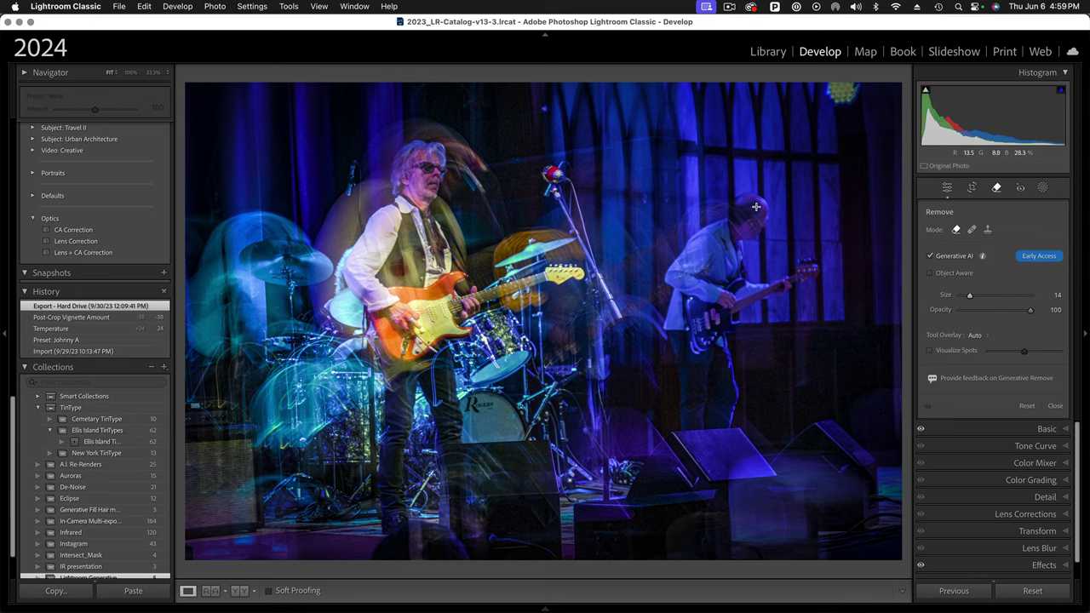
- Brush over the bassist on the right and apply Generative Remove to erase him
{"action": "mouse_move", "coordinate": [748, 202]}
{"action": "left_mouse_down"}
{"action": "mouse_move", "coordinate": [675, 281]}
{"action": "mouse_move", "coordinate": [685, 413]}
{"action": "mouse_move", "coordinate": [729, 402]}
{"action": "mouse_move", "coordinate": [718, 317]}
{"action": "mouse_move", "coordinate": [810, 267]}
{"action": "mouse_move", "coordinate": [732, 284]}
{"action": "mouse_move", "coordinate": [731, 244]}
{"action": "mouse_move", "coordinate": [751, 224]}
{"action": "mouse_move", "coordinate": [712, 266]}
{"action": "mouse_move", "coordinate": [698, 326]}
{"action": "mouse_move", "coordinate": [700, 260]}
{"action": "mouse_move", "coordinate": [701, 392]}
{"action": "mouse_move", "coordinate": [711, 390]}
{"action": "mouse_move", "coordinate": [699, 364]}
{"action": "mouse_move", "coordinate": [701, 392]}
{"action": "mouse_move", "coordinate": [705, 278]}
{"action": "mouse_move", "coordinate": [726, 247]}
{"action": "left_mouse_up"}
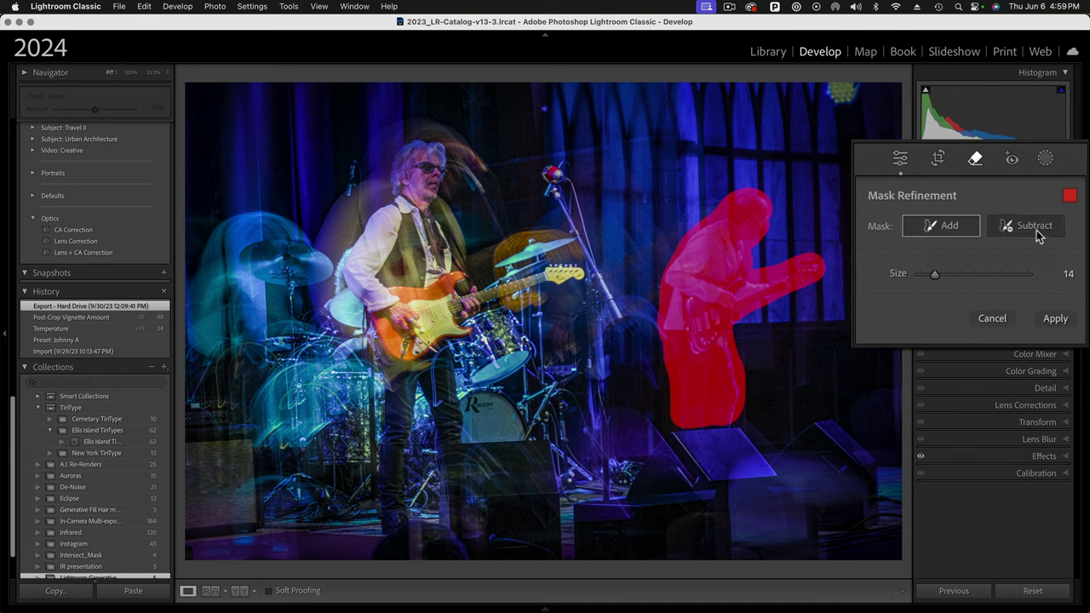
{"action": "left_click", "coordinate": [1055, 320]}
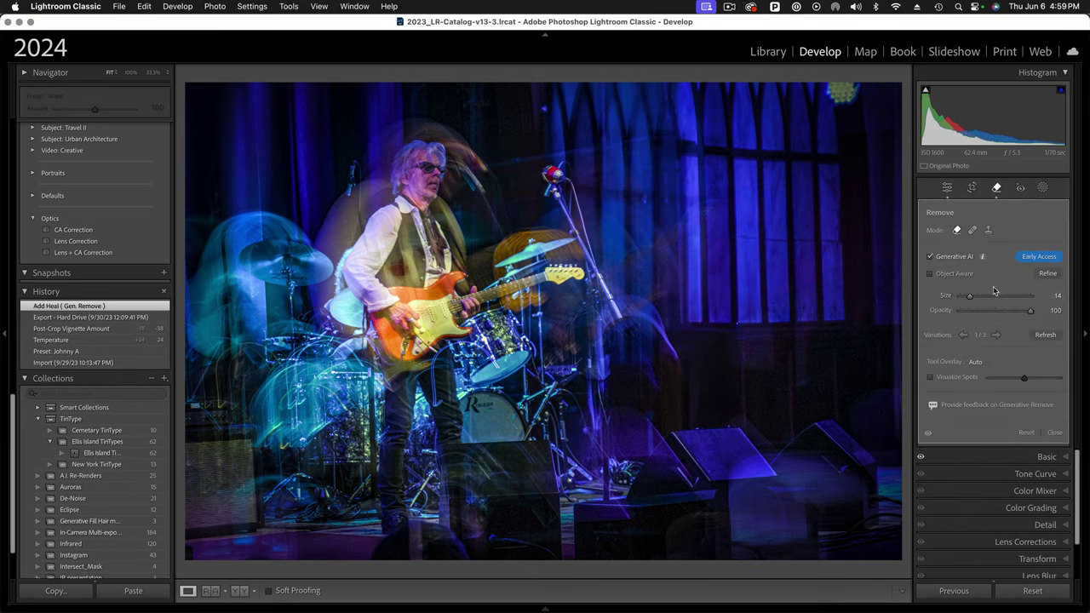
- Zoom to 100% on the area where the bassist was, then zoom back out
{"action": "left_click_drag", "start_coordinate": [746, 193], "coordinate": [707, 409]}
{"action": "key", "text": "z"}
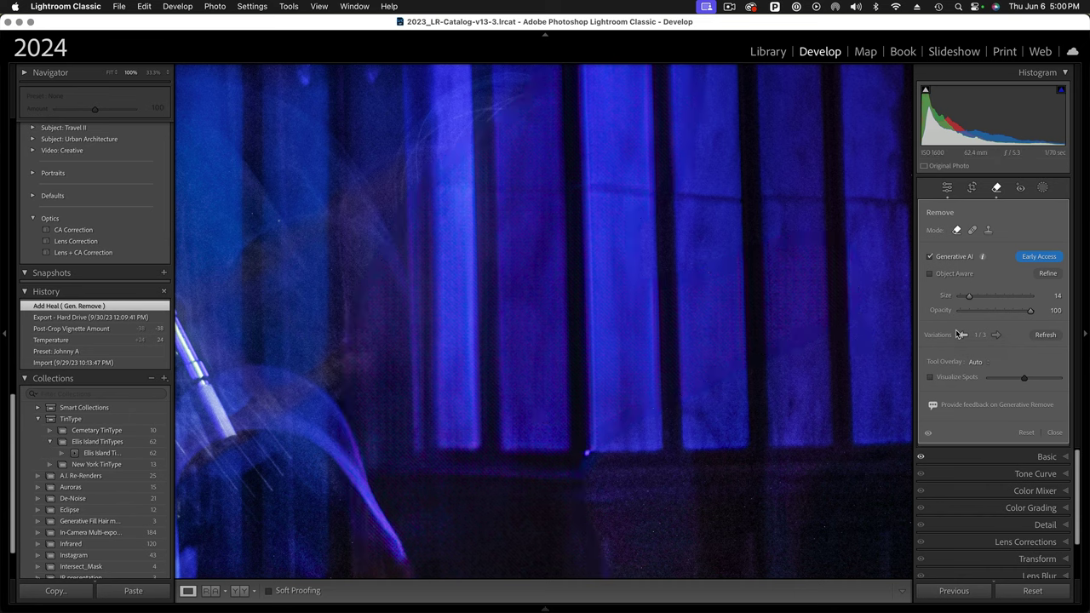
{"action": "key", "text": "super+minus"}
{"action": "key", "text": "super+minus"}
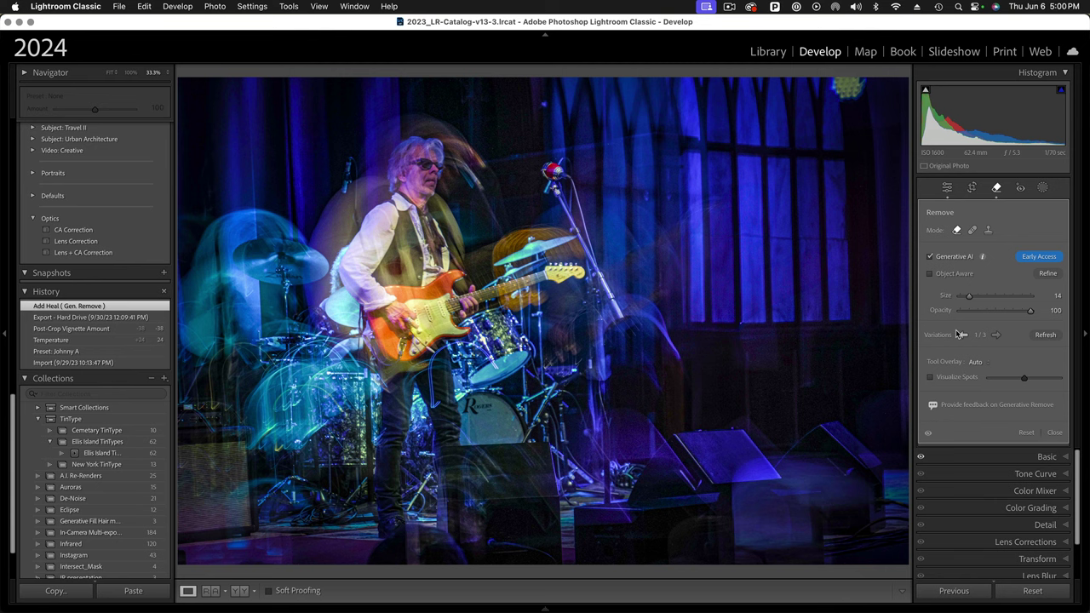
- Open the boardwalk photo in Develop and pan to the crate of bottles on the bench
{"action": "key", "text": "g"}
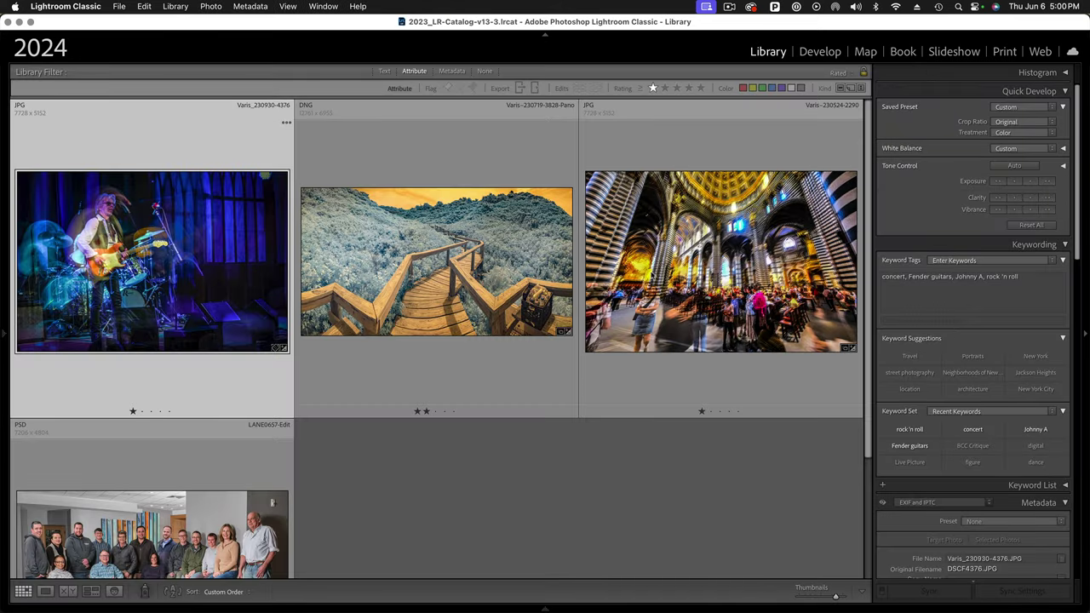
{"action": "left_click", "coordinate": [391, 266]}
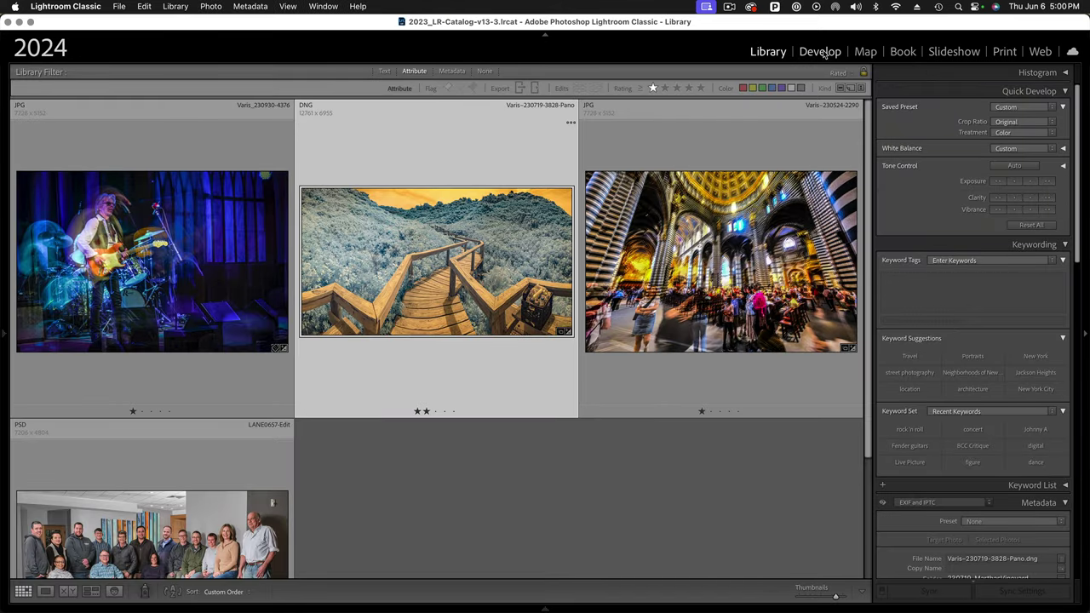
{"action": "left_click", "coordinate": [820, 52]}
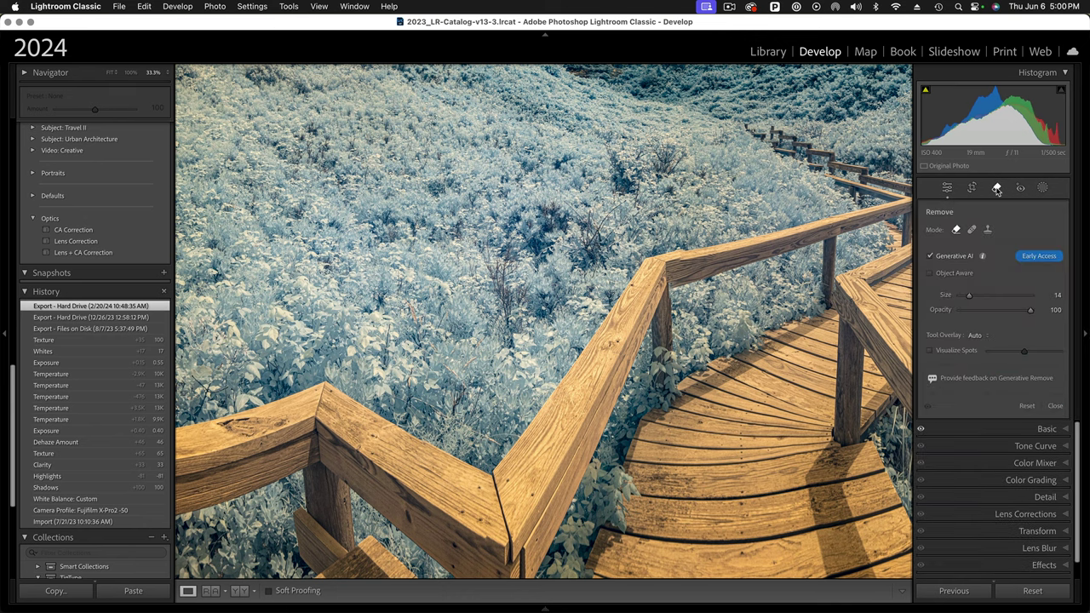
{"action": "scroll", "coordinate": [732, 391], "scroll_direction": "right", "scroll_amount": 2}
{"action": "scroll", "coordinate": [716, 386], "scroll_direction": "right", "scroll_amount": 5}
{"action": "scroll", "coordinate": [715, 386], "scroll_direction": "down", "scroll_amount": 3}
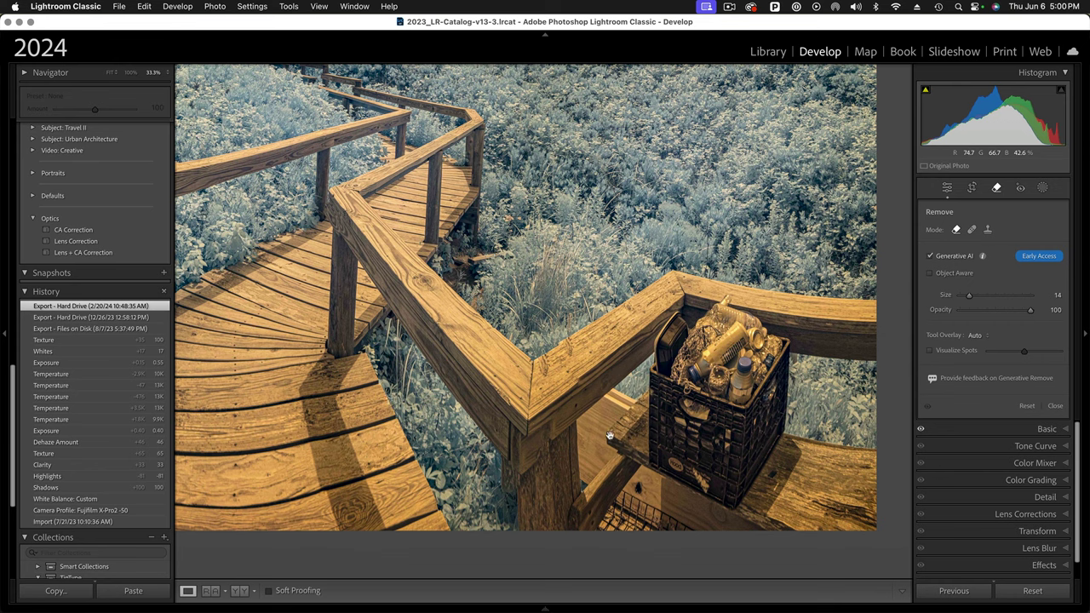
{"action": "scroll", "coordinate": [695, 434], "scroll_direction": "down", "scroll_amount": 2}
{"action": "scroll", "coordinate": [716, 460], "scroll_direction": "up", "scroll_amount": 5}
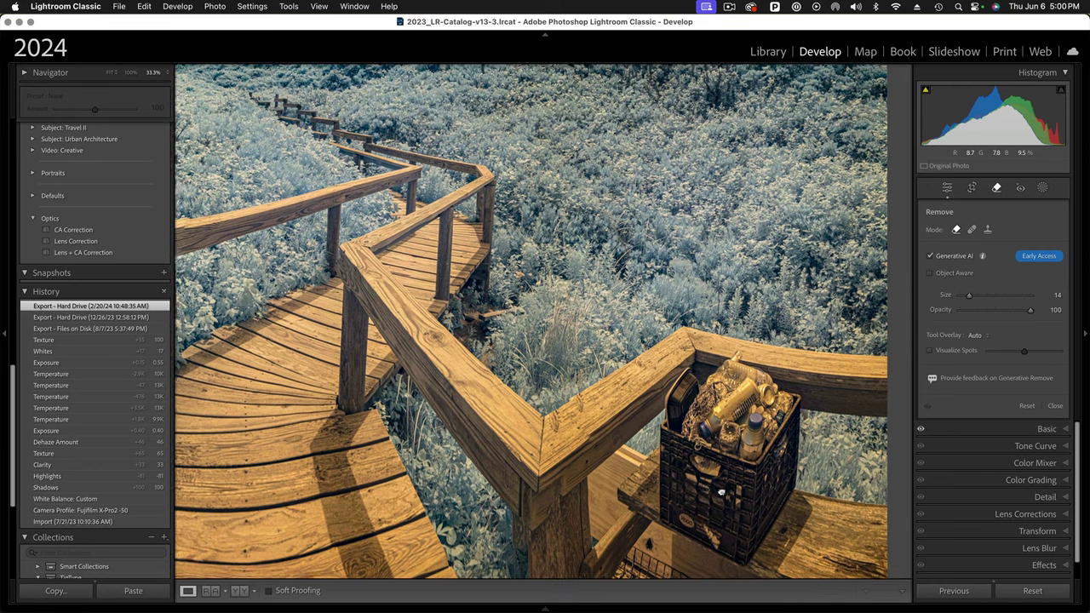
{"action": "scroll", "coordinate": [738, 492], "scroll_direction": "left", "scroll_amount": 2}
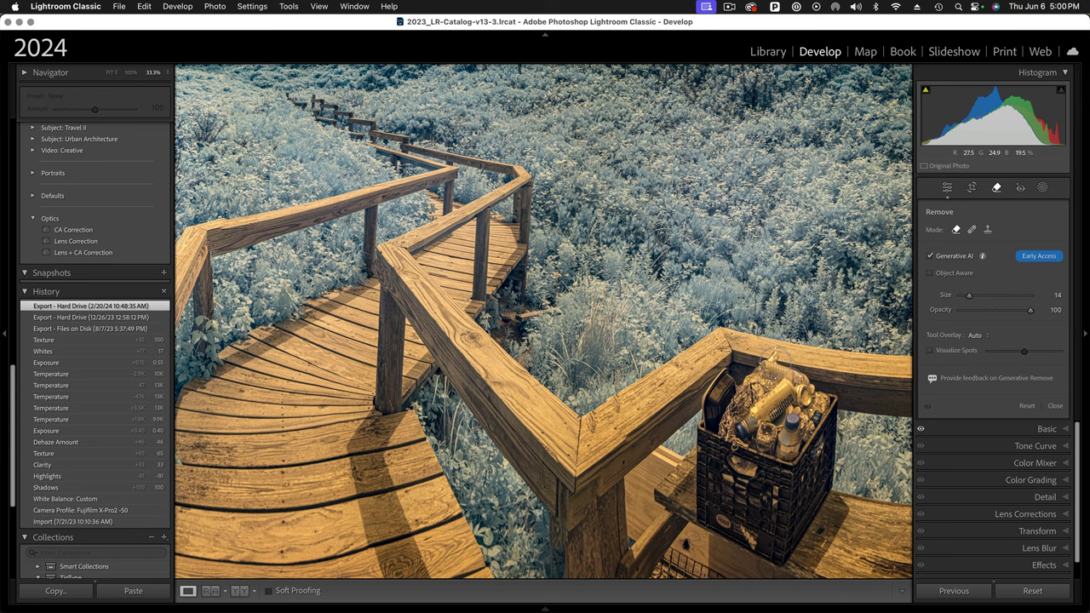
- Paint around the crate of bottles on the bench and apply Generative Remove
{"action": "mouse_move", "coordinate": [738, 379]}
{"action": "left_mouse_down"}
{"action": "mouse_move", "coordinate": [702, 424]}
{"action": "mouse_move", "coordinate": [704, 514]}
{"action": "mouse_move", "coordinate": [805, 559]}
{"action": "mouse_move", "coordinate": [836, 507]}
{"action": "mouse_move", "coordinate": [823, 484]}
{"action": "mouse_move", "coordinate": [819, 403]}
{"action": "mouse_move", "coordinate": [784, 382]}
{"action": "left_mouse_up"}
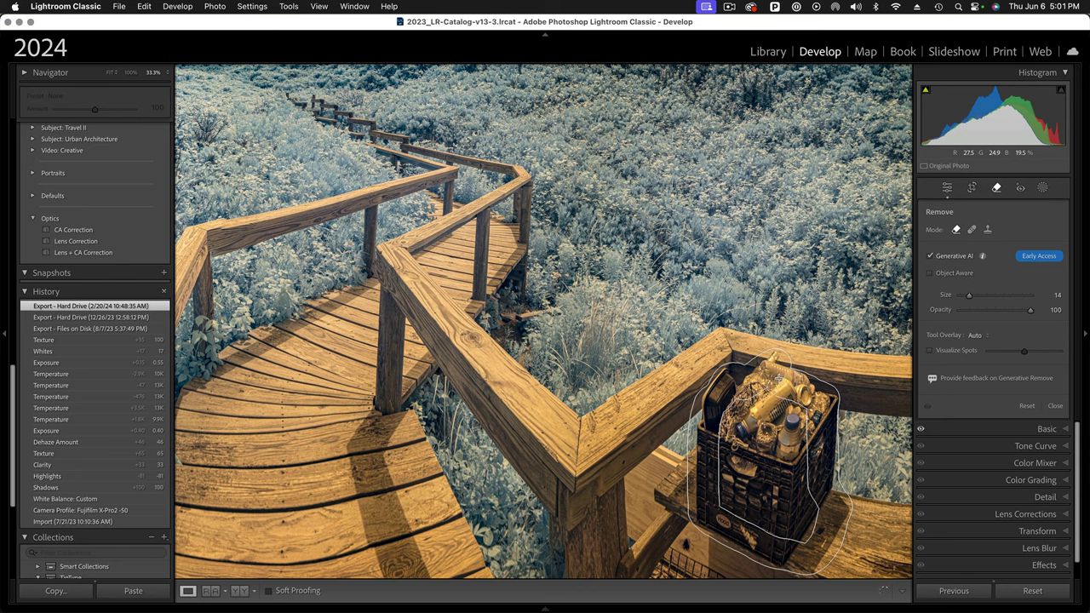
{"action": "mouse_move", "coordinate": [782, 377]}
{"action": "left_mouse_down"}
{"action": "mouse_move", "coordinate": [768, 456]}
{"action": "mouse_move", "coordinate": [763, 390]}
{"action": "mouse_move", "coordinate": [714, 467]}
{"action": "mouse_move", "coordinate": [721, 504]}
{"action": "mouse_move", "coordinate": [744, 493]}
{"action": "mouse_move", "coordinate": [740, 521]}
{"action": "mouse_move", "coordinate": [806, 528]}
{"action": "mouse_move", "coordinate": [801, 537]}
{"action": "mouse_move", "coordinate": [793, 492]}
{"action": "left_mouse_up"}
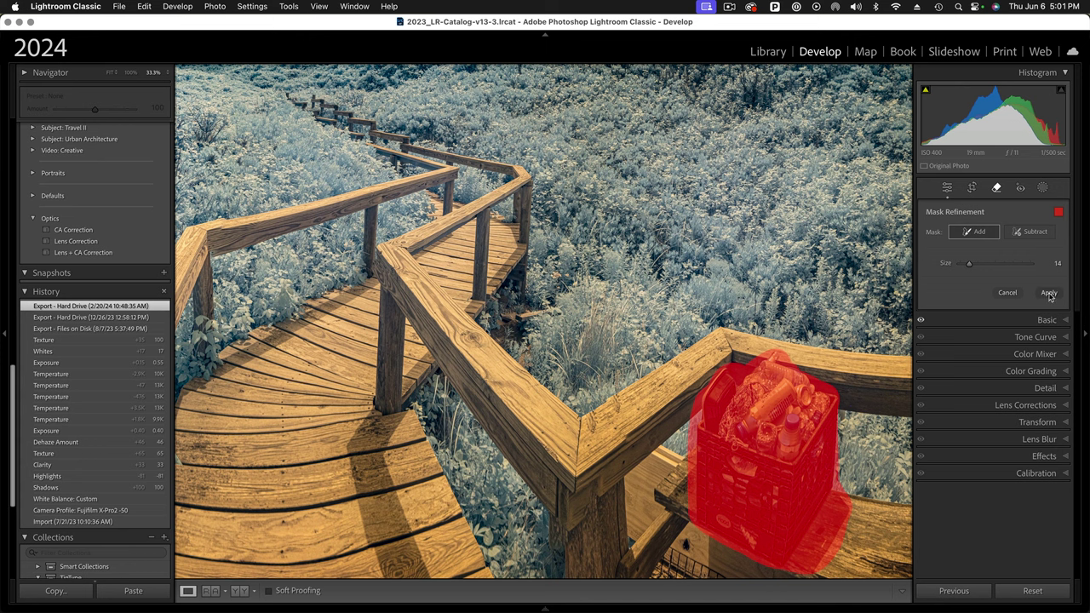
{"action": "left_click", "coordinate": [1048, 293]}
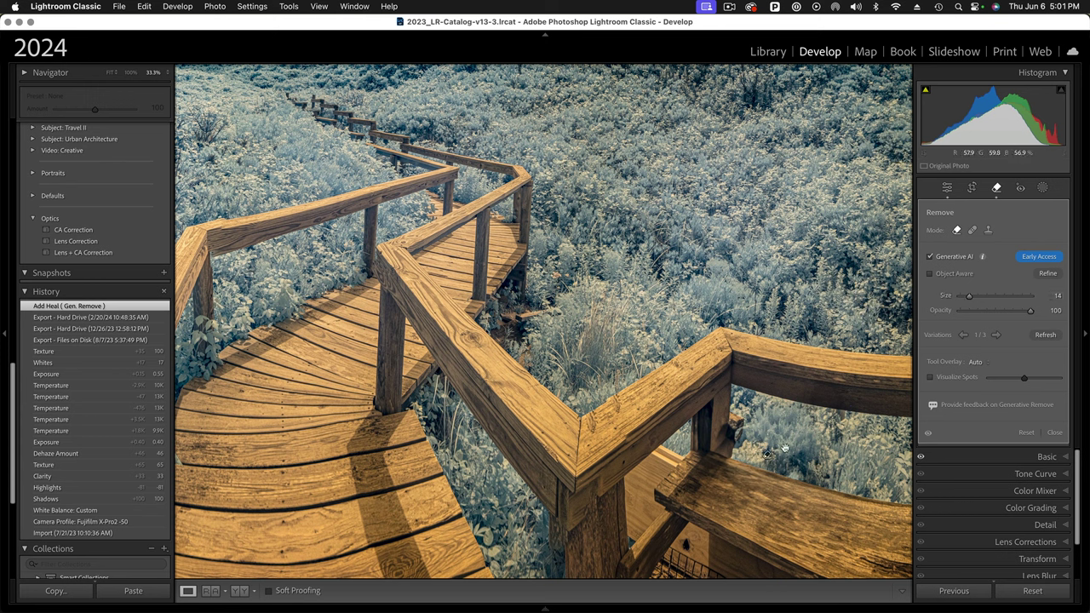
- Inspect the cleaned bench at 100% zoom, then fit the whole photo back in view
{"action": "mouse_move", "coordinate": [786, 447]}
{"action": "left_click", "coordinate": [131, 73]}
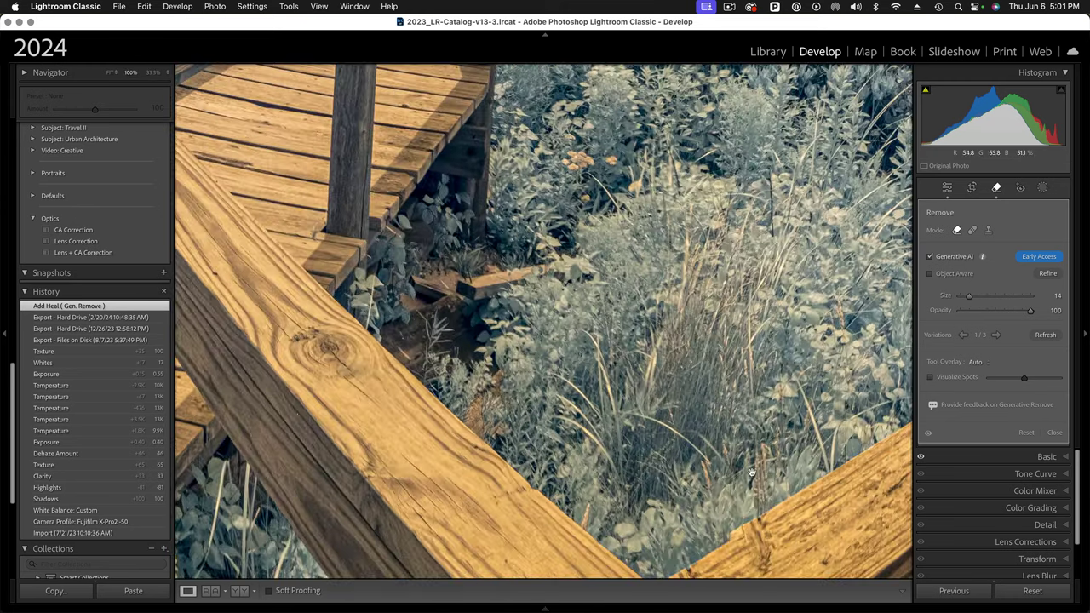
{"action": "scroll", "coordinate": [756, 473], "scroll_direction": "down", "scroll_amount": 10}
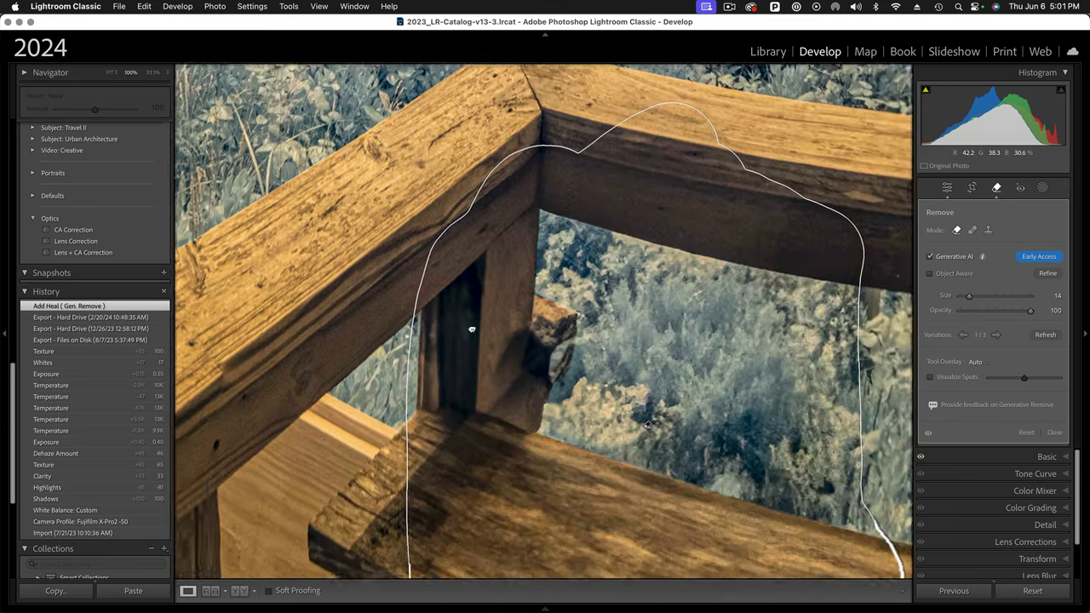
{"action": "scroll", "coordinate": [451, 325], "scroll_direction": "down", "scroll_amount": 5}
{"action": "scroll", "coordinate": [443, 341], "scroll_direction": "down", "scroll_amount": 4}
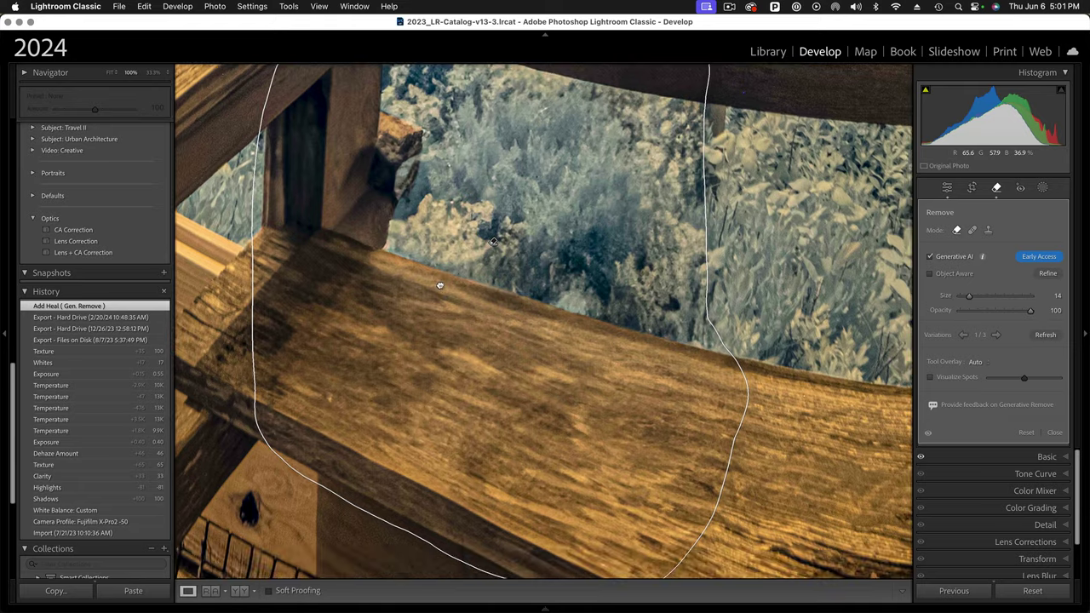
{"action": "scroll", "coordinate": [439, 286], "scroll_direction": "down", "scroll_amount": 5}
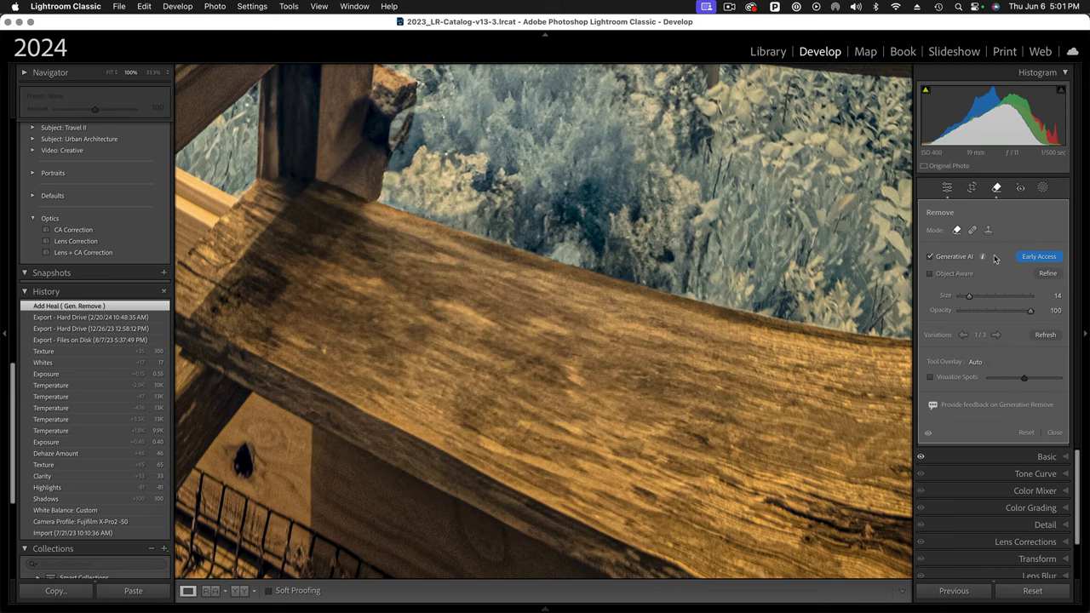
{"action": "scroll", "coordinate": [550, 383], "scroll_direction": "up", "scroll_amount": 5}
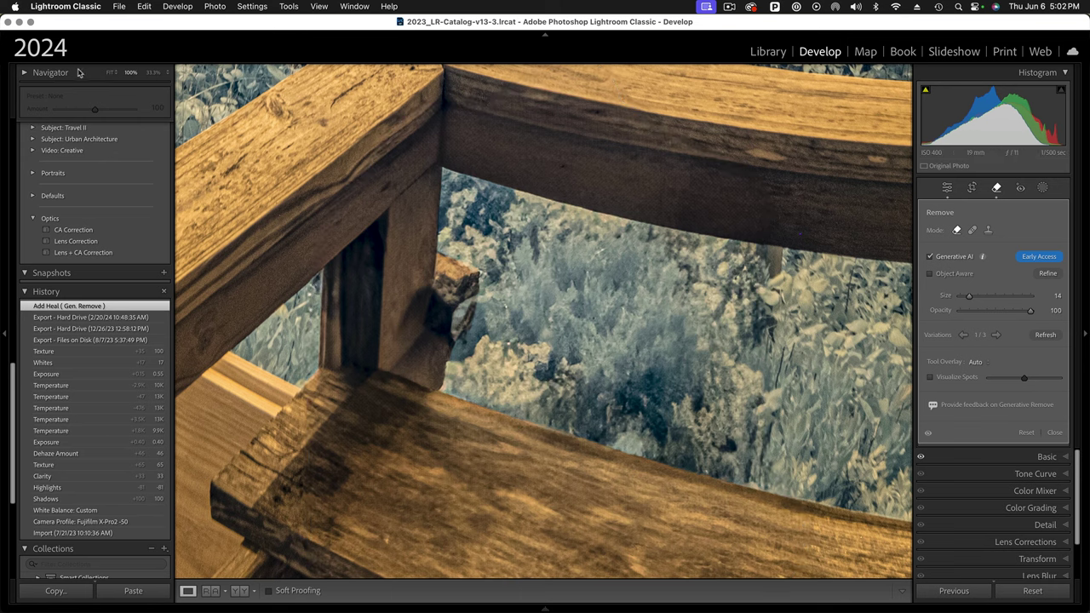
{"action": "left_click", "coordinate": [110, 73]}
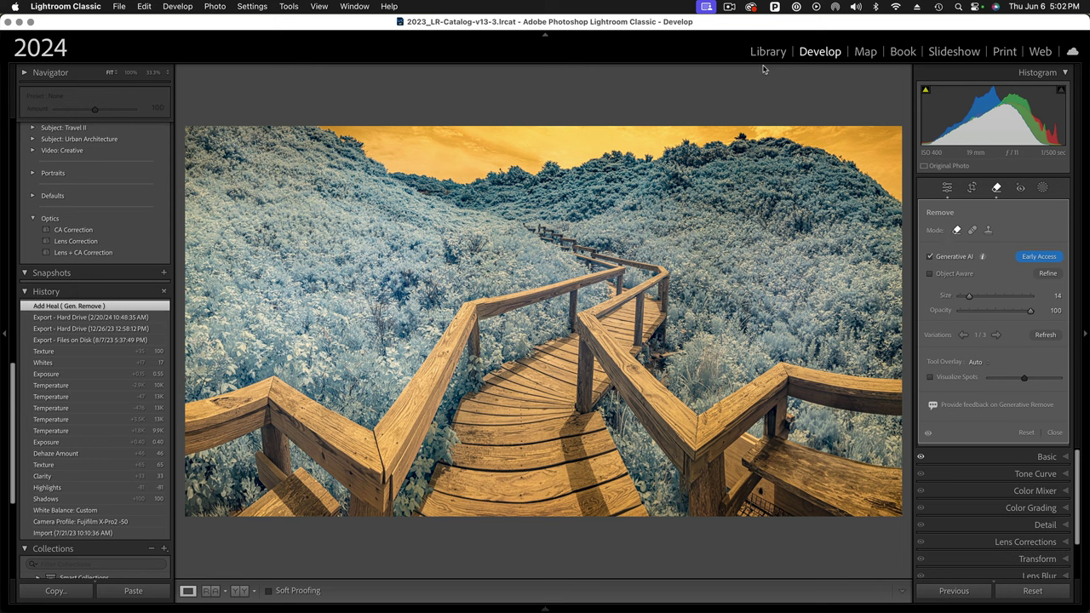
- Select the cathedral interior photo from the grid, view it in Loupe, and open it in Develop
{"action": "key", "text": "g"}
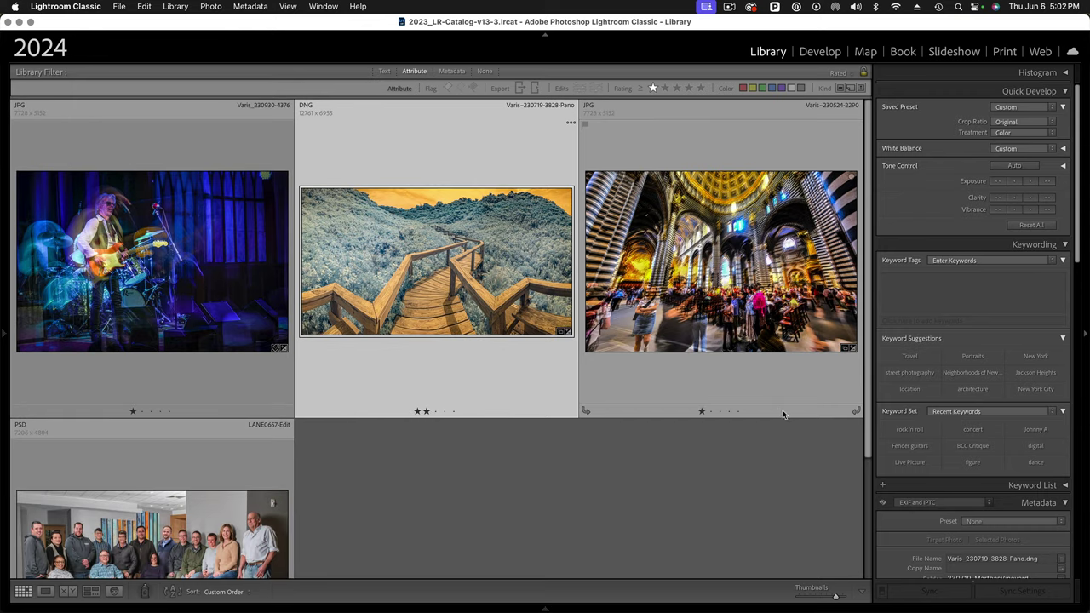
{"action": "left_click", "coordinate": [714, 300]}
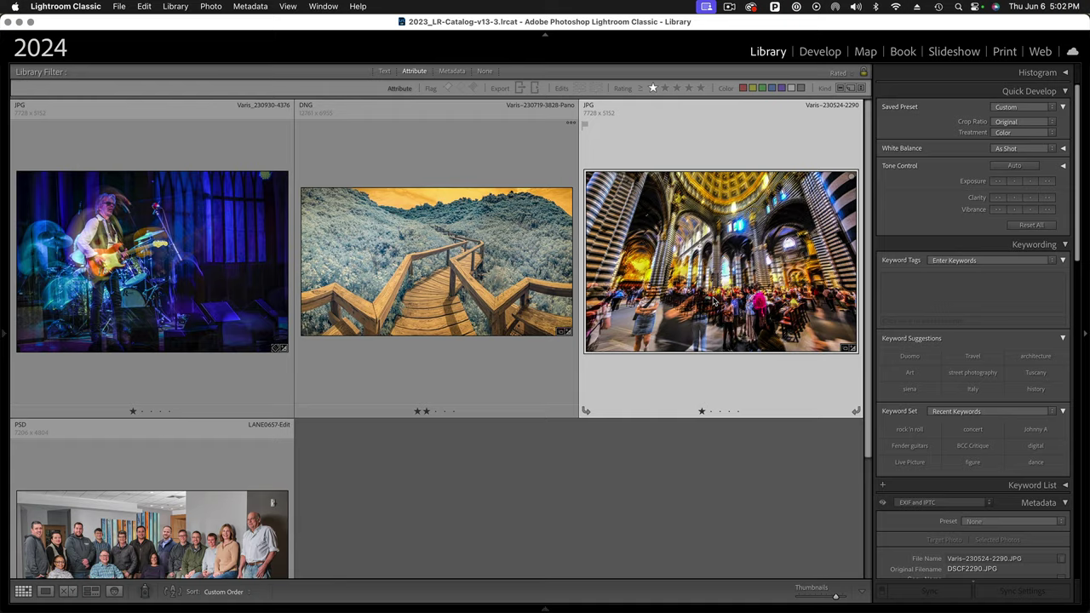
{"action": "key", "text": "e"}
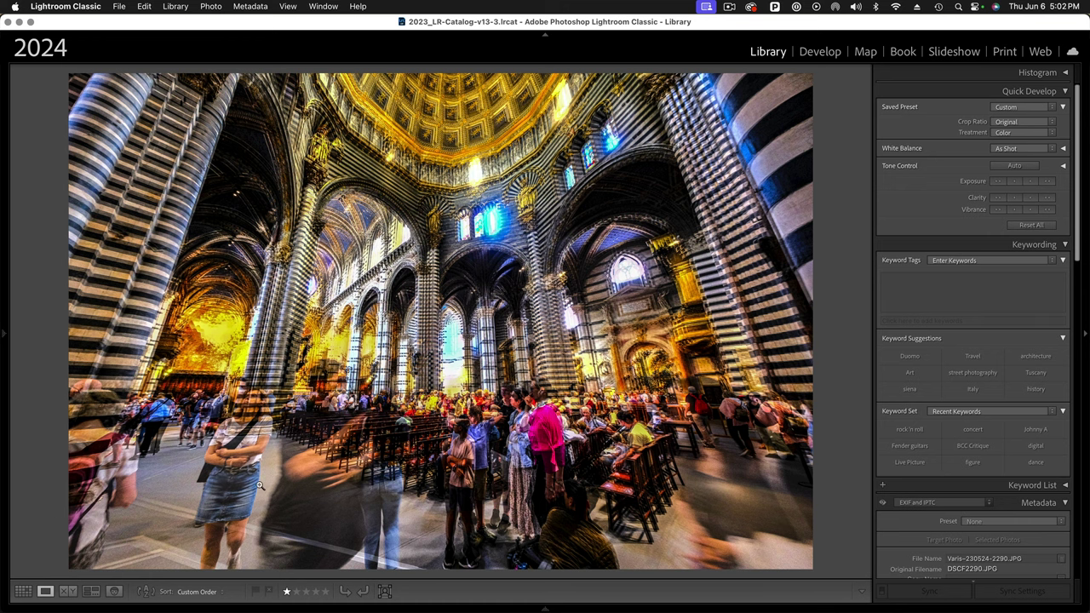
{"action": "left_click", "coordinate": [818, 53]}
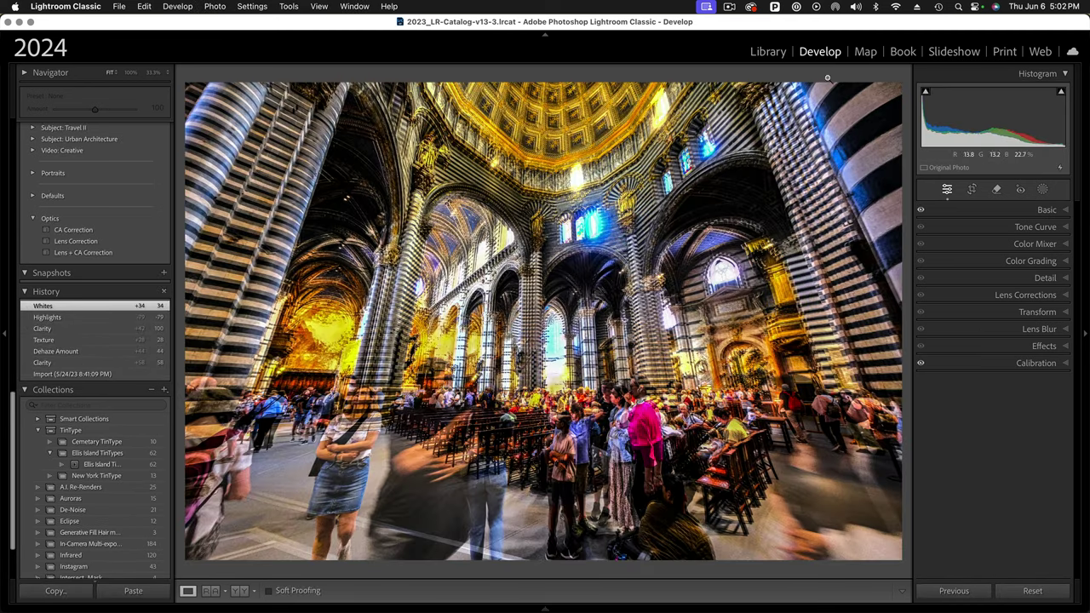
- Outline the woman in the denim skirt with the Remove tool and generate her removal
{"action": "left_click", "coordinate": [996, 190]}
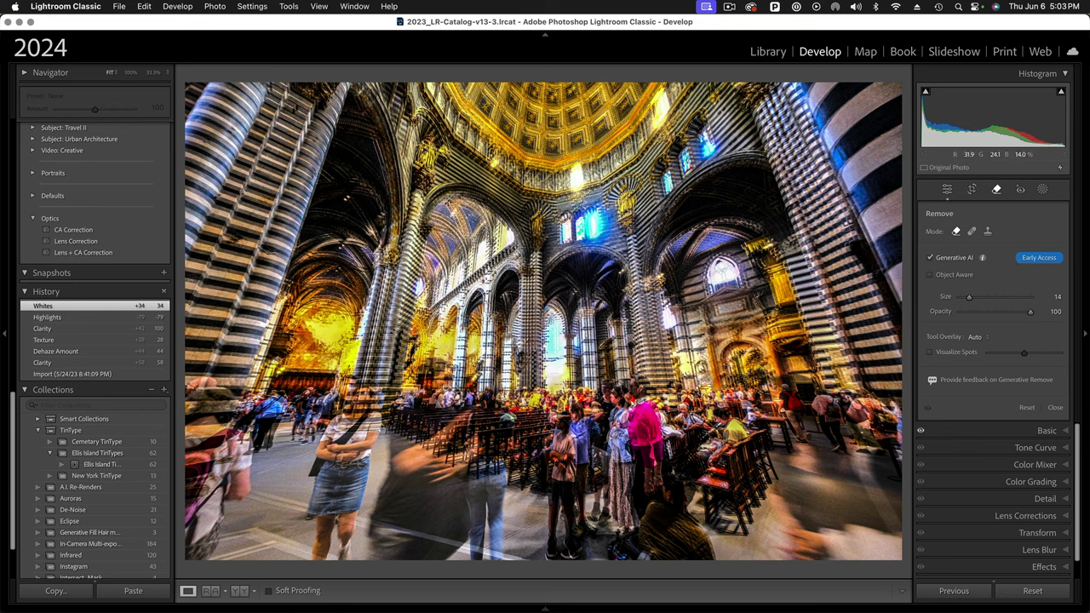
{"action": "mouse_move", "coordinate": [365, 392]}
{"action": "left_mouse_down"}
{"action": "mouse_move", "coordinate": [331, 446]}
{"action": "mouse_move", "coordinate": [316, 550]}
{"action": "mouse_move", "coordinate": [342, 542]}
{"action": "mouse_move", "coordinate": [378, 410]}
{"action": "left_mouse_up"}
{"action": "left_click_drag", "start_coordinate": [345, 457], "coordinate": [337, 504]}
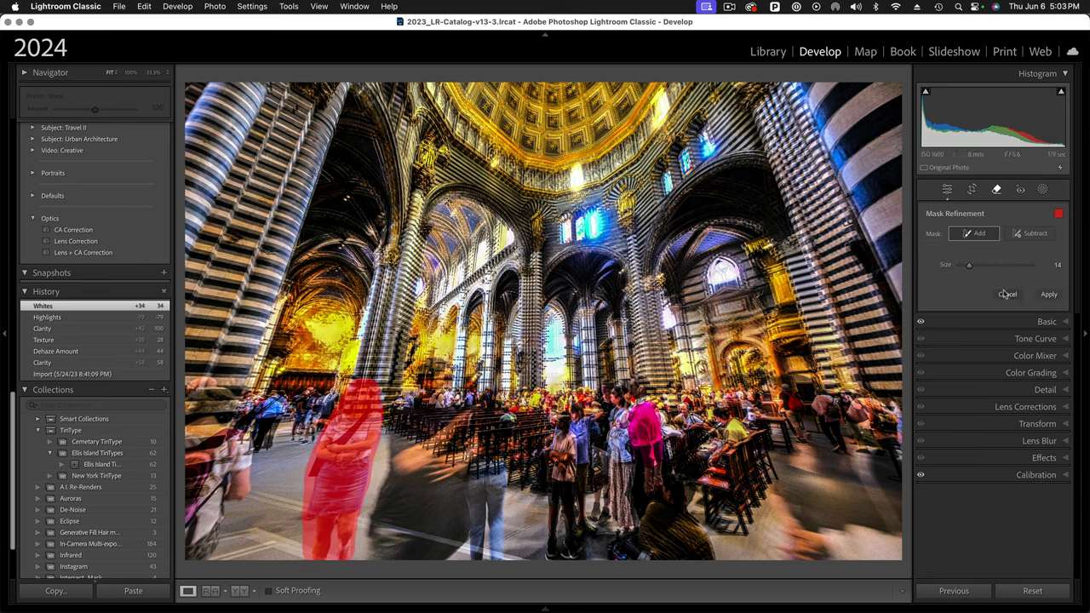
{"action": "left_click", "coordinate": [1049, 294]}
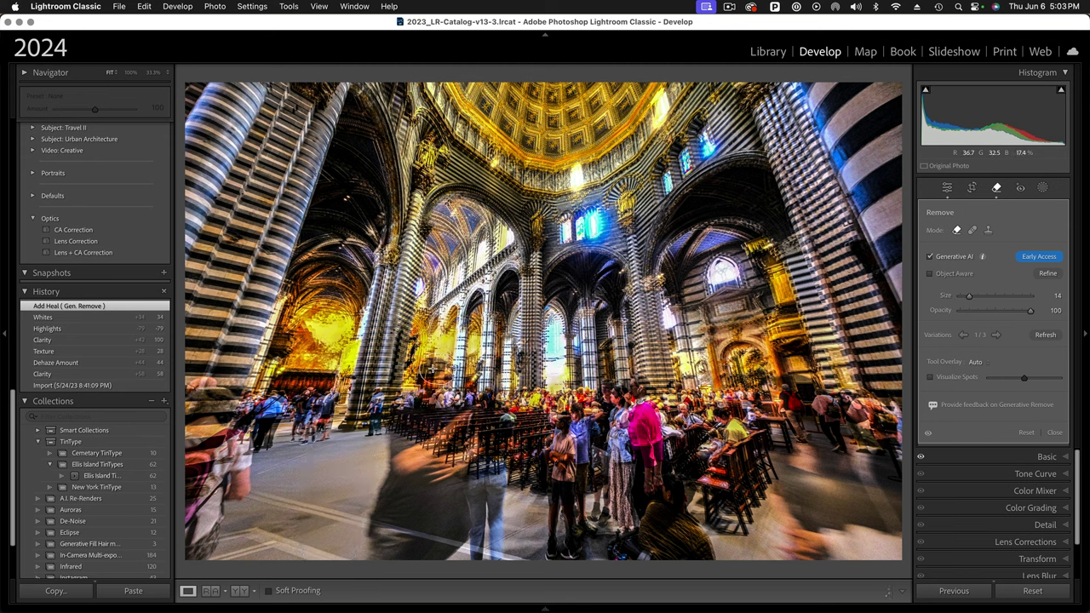
- Brush over the remaining blurred figures left of centre and generate their removal
{"action": "mouse_move", "coordinate": [415, 406]}
{"action": "left_mouse_down"}
{"action": "mouse_move", "coordinate": [372, 552]}
{"action": "mouse_move", "coordinate": [427, 568]}
{"action": "mouse_move", "coordinate": [496, 546]}
{"action": "mouse_move", "coordinate": [501, 428]}
{"action": "mouse_move", "coordinate": [484, 416]}
{"action": "mouse_move", "coordinate": [432, 420]}
{"action": "mouse_move", "coordinate": [414, 455]}
{"action": "mouse_move", "coordinate": [481, 438]}
{"action": "mouse_move", "coordinate": [486, 457]}
{"action": "mouse_move", "coordinate": [409, 482]}
{"action": "mouse_move", "coordinate": [464, 494]}
{"action": "mouse_move", "coordinate": [474, 515]}
{"action": "mouse_move", "coordinate": [454, 543]}
{"action": "mouse_move", "coordinate": [403, 544]}
{"action": "mouse_move", "coordinate": [401, 510]}
{"action": "left_mouse_up"}
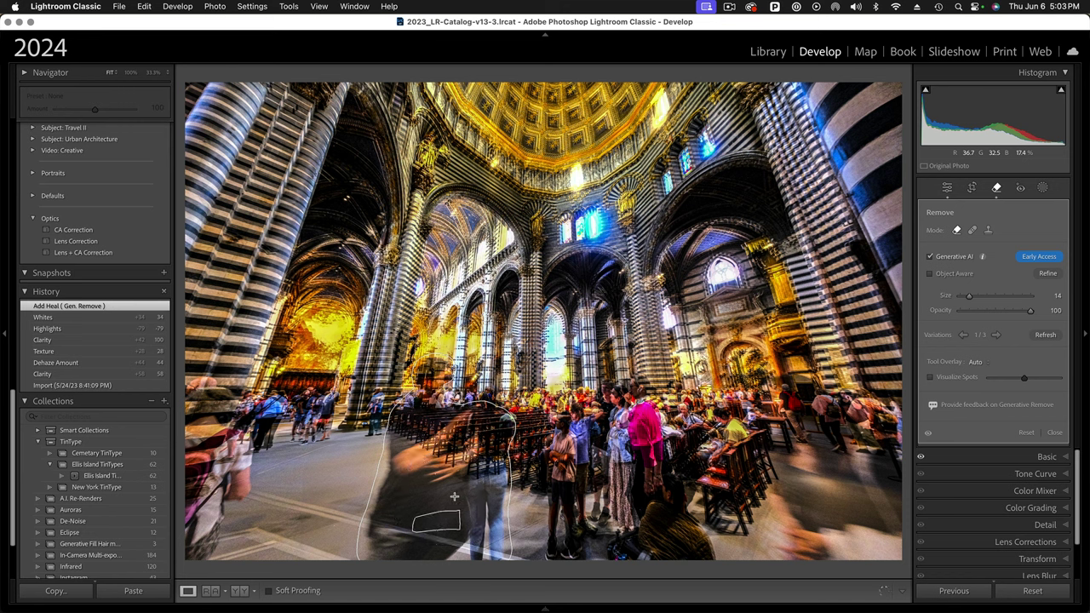
{"action": "mouse_move", "coordinate": [452, 502]}
{"action": "left_mouse_down"}
{"action": "mouse_move", "coordinate": [455, 528]}
{"action": "mouse_move", "coordinate": [462, 515]}
{"action": "left_mouse_up"}
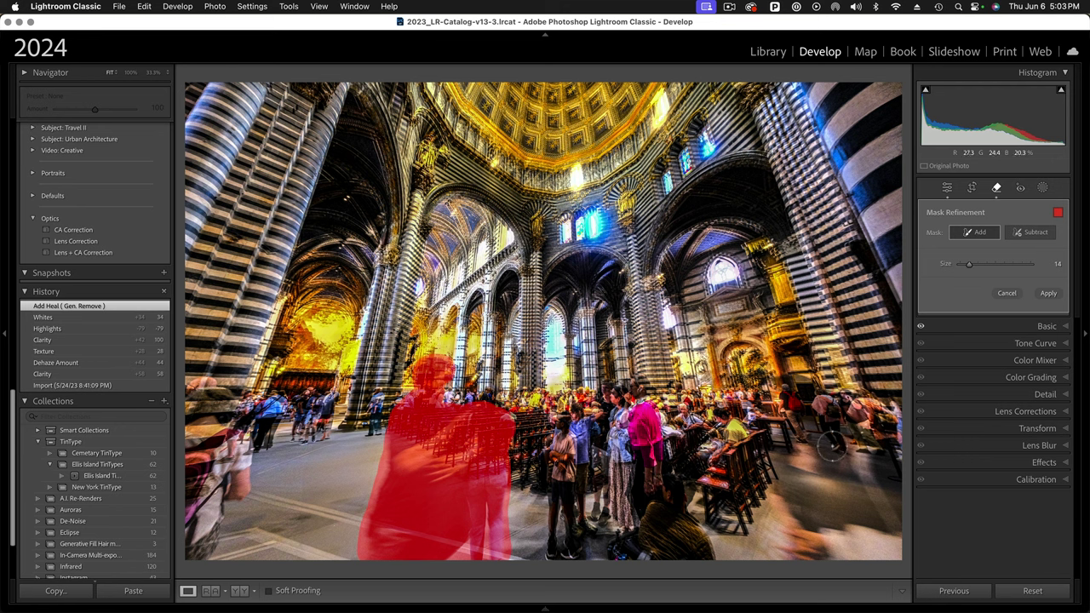
{"action": "left_click", "coordinate": [1048, 294]}
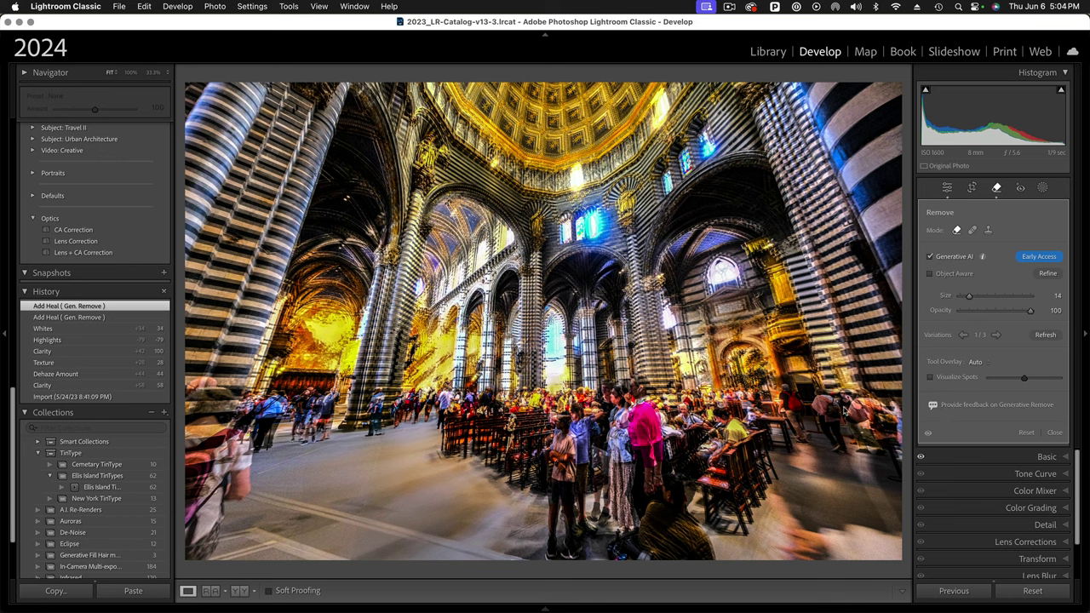
{"action": "left_click", "coordinate": [131, 75]}
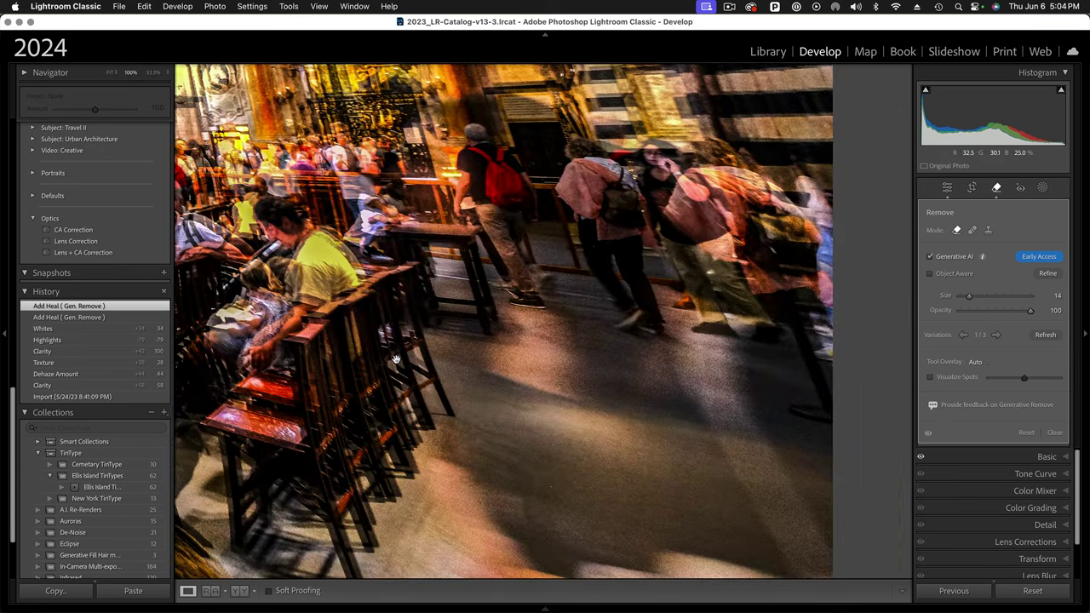
{"action": "scroll", "coordinate": [395, 360], "scroll_direction": "left", "scroll_amount": 10}
{"action": "scroll", "coordinate": [460, 390], "scroll_direction": "left", "scroll_amount": 10}
{"action": "scroll", "coordinate": [431, 351], "scroll_direction": "left", "scroll_amount": 8}
{"action": "scroll", "coordinate": [430, 351], "scroll_direction": "down", "scroll_amount": 5}
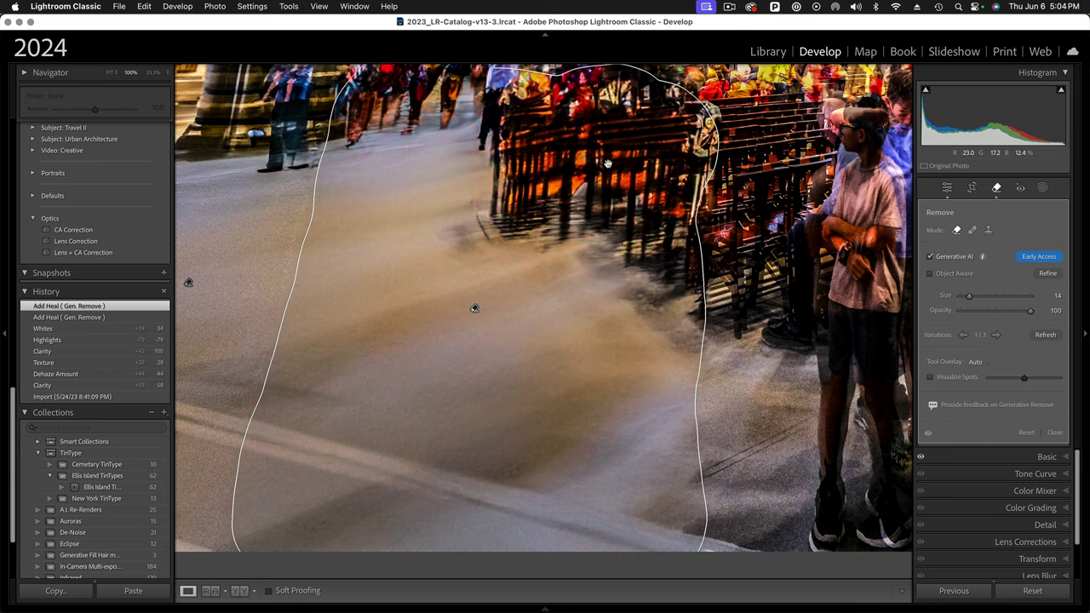
{"action": "mouse_move", "coordinate": [734, 224]}
{"action": "left_mouse_down"}
{"action": "mouse_move", "coordinate": [767, 401]}
{"action": "mouse_move", "coordinate": [846, 458]}
{"action": "left_mouse_up"}
{"action": "mouse_move", "coordinate": [421, 239]}
{"action": "left_mouse_down"}
{"action": "mouse_move", "coordinate": [487, 252]}
{"action": "mouse_move", "coordinate": [590, 194]}
{"action": "mouse_move", "coordinate": [627, 135]}
{"action": "left_mouse_up"}
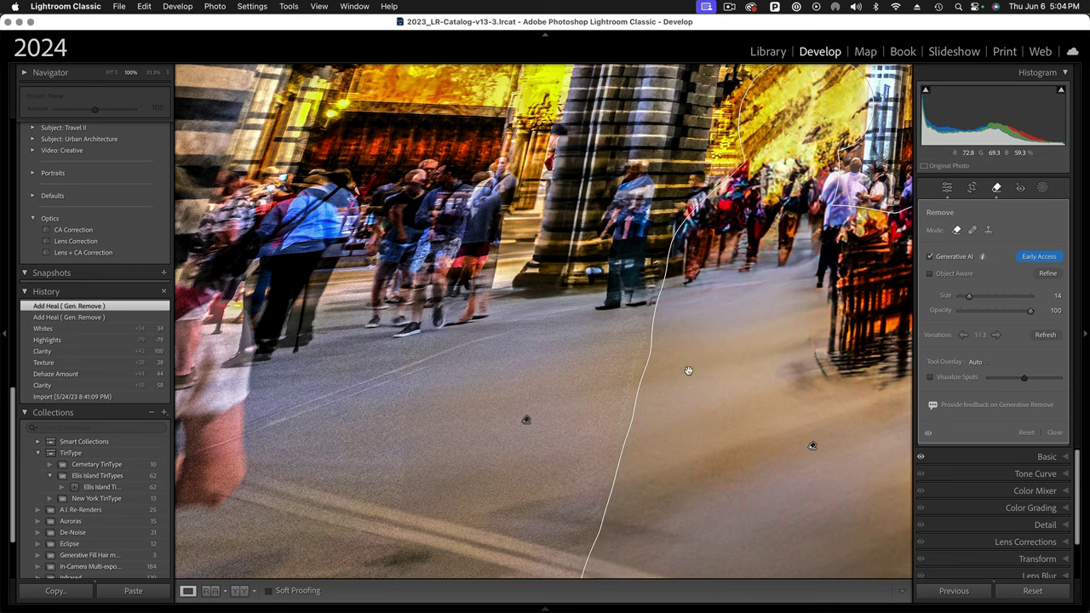
{"action": "mouse_move", "coordinate": [691, 433]}
{"action": "left_mouse_down"}
{"action": "mouse_move", "coordinate": [574, 358]}
{"action": "mouse_move", "coordinate": [494, 212]}
{"action": "mouse_move", "coordinate": [445, 440]}
{"action": "left_mouse_up"}
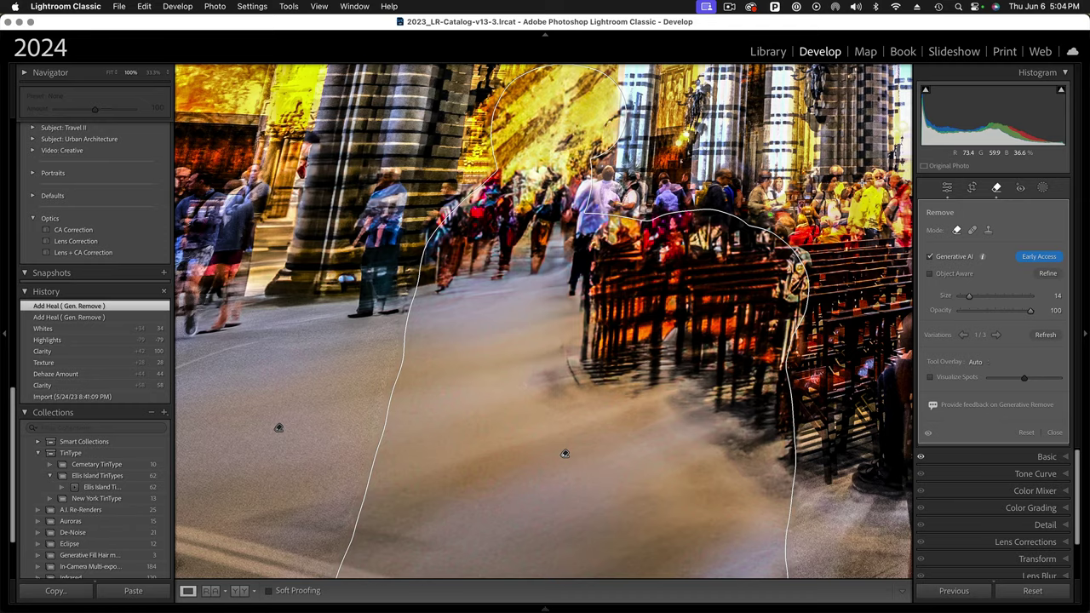
{"action": "key", "text": "super+minus"}
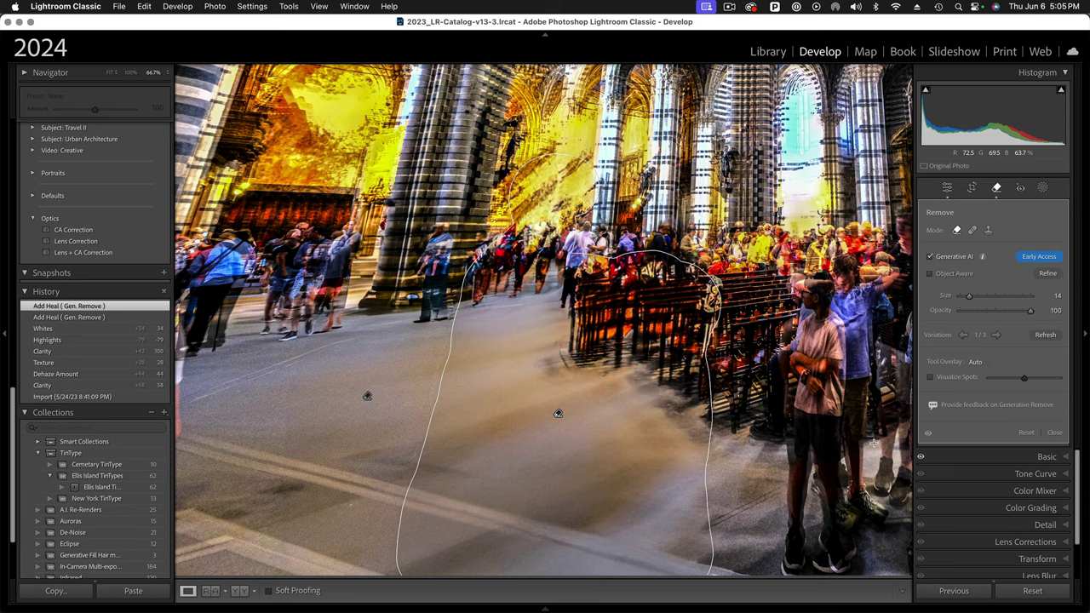
{"action": "key", "text": "super+minus"}
{"action": "key", "text": "super+minus"}
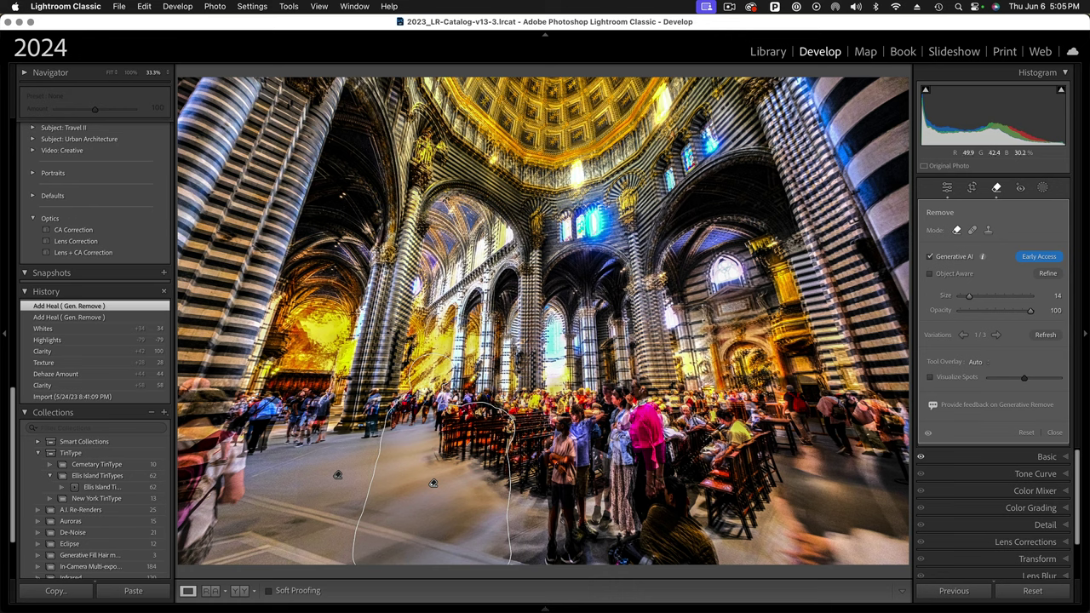
- Find the office group portrait in the Library grid and open it in Develop
{"action": "key", "text": "g"}
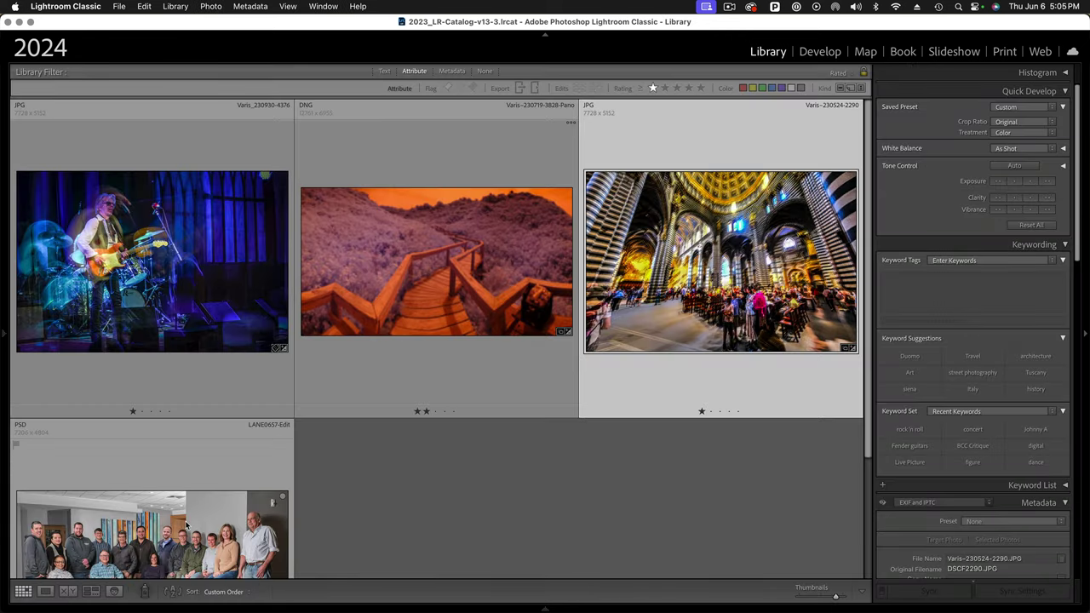
{"action": "scroll", "coordinate": [186, 526], "scroll_direction": "down", "scroll_amount": 1}
{"action": "scroll", "coordinate": [187, 477], "scroll_direction": "down", "scroll_amount": 3}
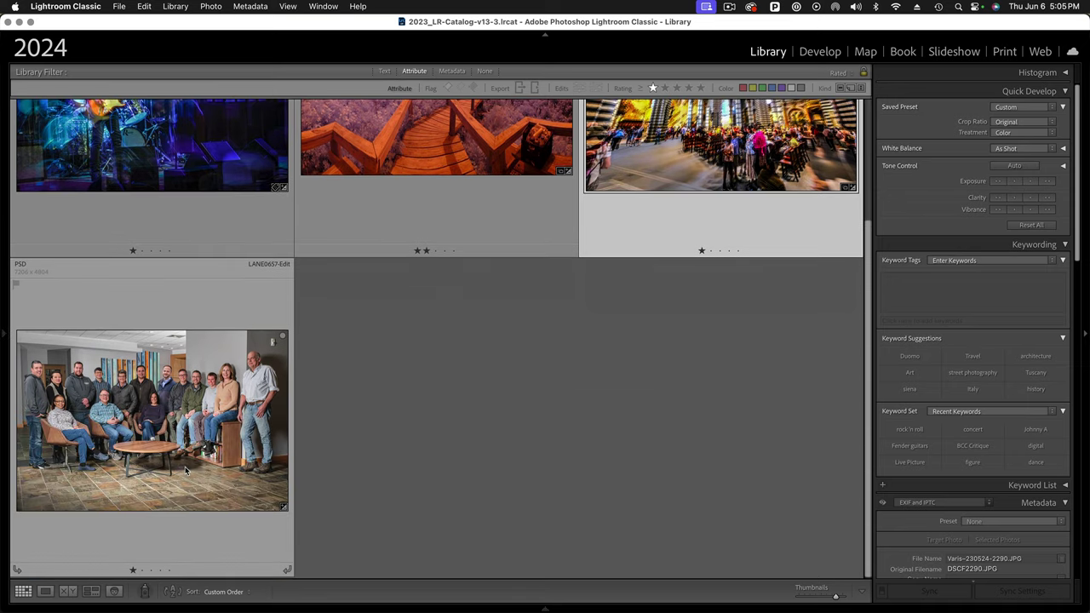
{"action": "left_click", "coordinate": [185, 429]}
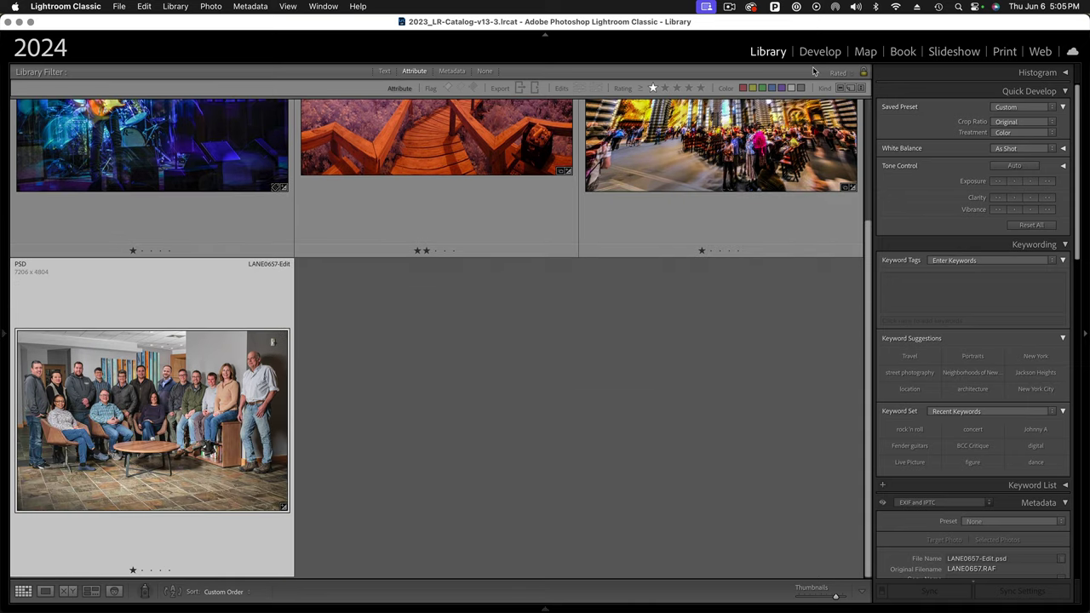
{"action": "left_click", "coordinate": [820, 52]}
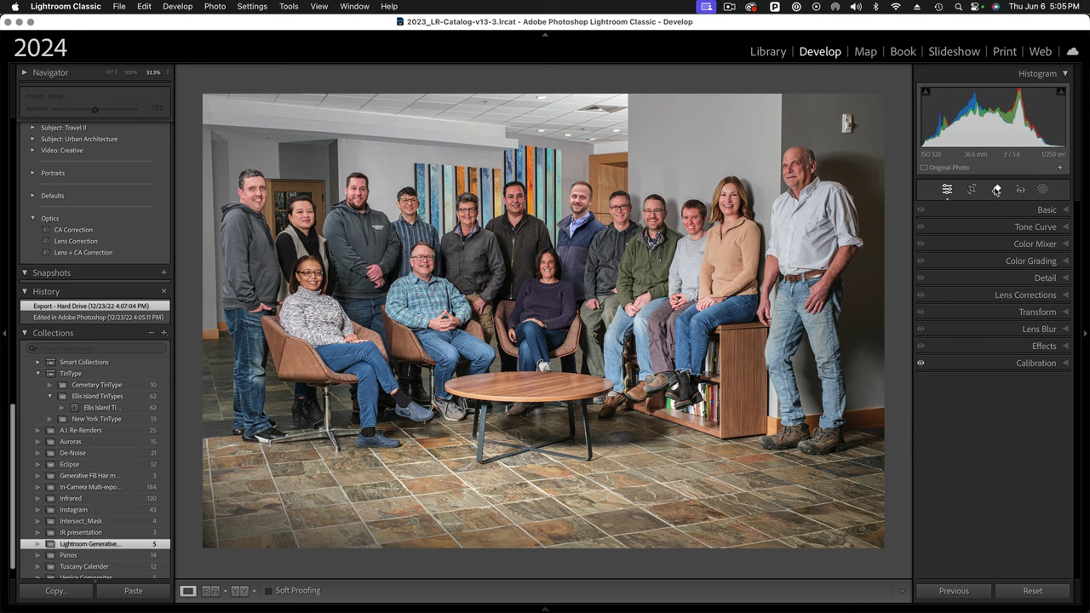
- Outline the man in the light shirt at far right with Generative Remove and apply it
{"action": "left_click", "coordinate": [997, 190]}
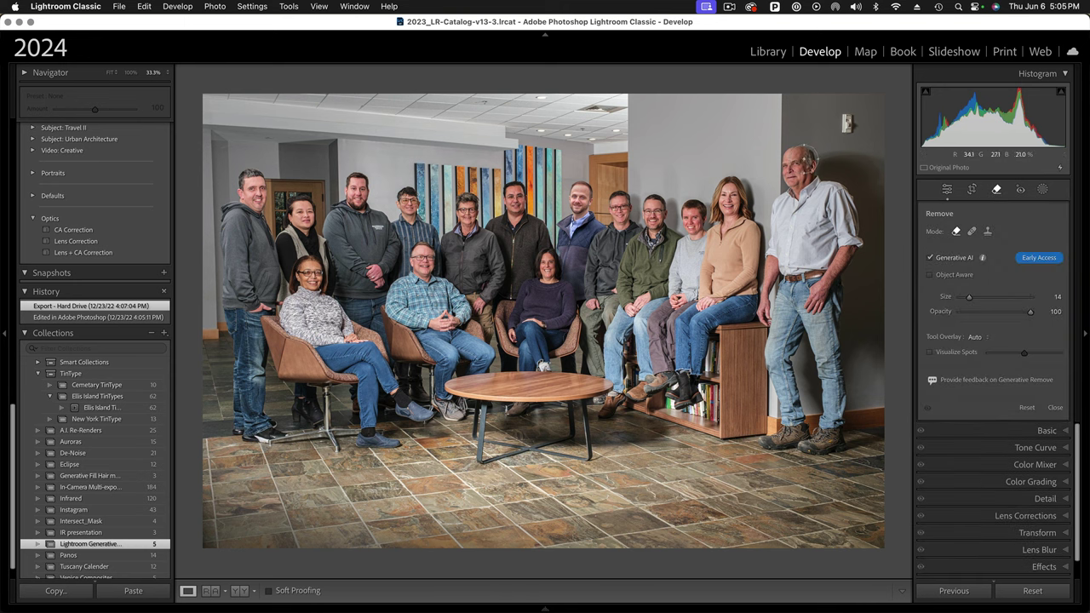
{"action": "mouse_move", "coordinate": [806, 157]}
{"action": "left_mouse_down"}
{"action": "mouse_move", "coordinate": [791, 142]}
{"action": "mouse_move", "coordinate": [780, 155]}
{"action": "mouse_move", "coordinate": [785, 199]}
{"action": "mouse_move", "coordinate": [765, 329]}
{"action": "mouse_move", "coordinate": [781, 354]}
{"action": "mouse_move", "coordinate": [777, 344]}
{"action": "mouse_move", "coordinate": [792, 419]}
{"action": "mouse_move", "coordinate": [763, 448]}
{"action": "mouse_move", "coordinate": [835, 439]}
{"action": "mouse_move", "coordinate": [830, 298]}
{"action": "mouse_move", "coordinate": [856, 213]}
{"action": "mouse_move", "coordinate": [809, 173]}
{"action": "mouse_move", "coordinate": [790, 302]}
{"action": "mouse_move", "coordinate": [825, 213]}
{"action": "mouse_move", "coordinate": [830, 245]}
{"action": "mouse_move", "coordinate": [809, 336]}
{"action": "mouse_move", "coordinate": [799, 301]}
{"action": "mouse_move", "coordinate": [810, 424]}
{"action": "mouse_move", "coordinate": [808, 338]}
{"action": "left_mouse_up"}
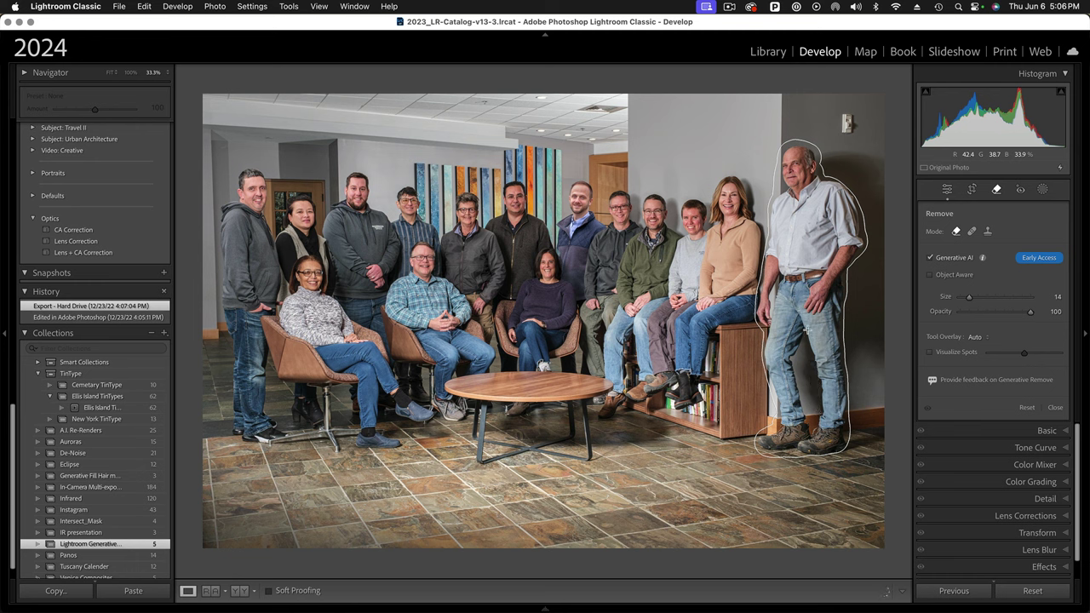
{"action": "left_click_drag", "start_coordinate": [808, 330], "coordinate": [807, 332]}
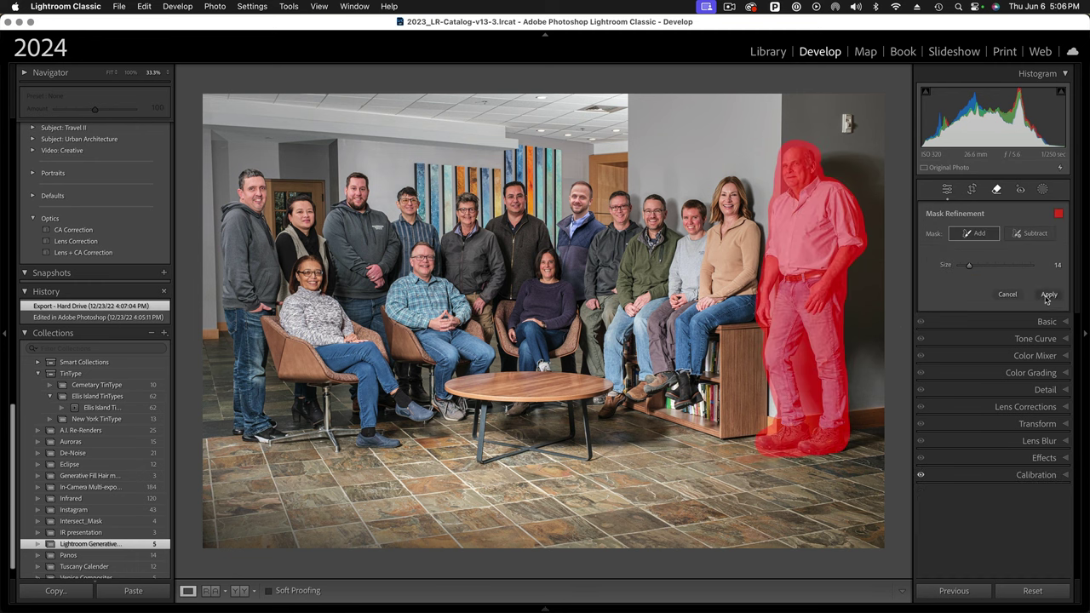
{"action": "left_click", "coordinate": [1048, 295]}
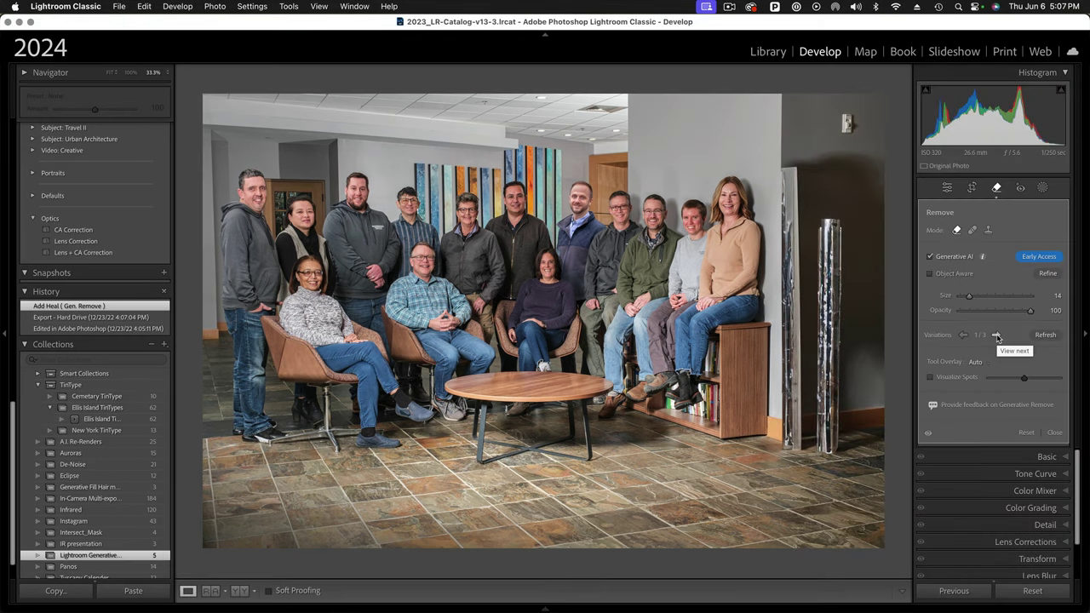
- Step the far-right man's generated fill forward to variation 3 of 3
{"action": "left_click", "coordinate": [998, 335]}
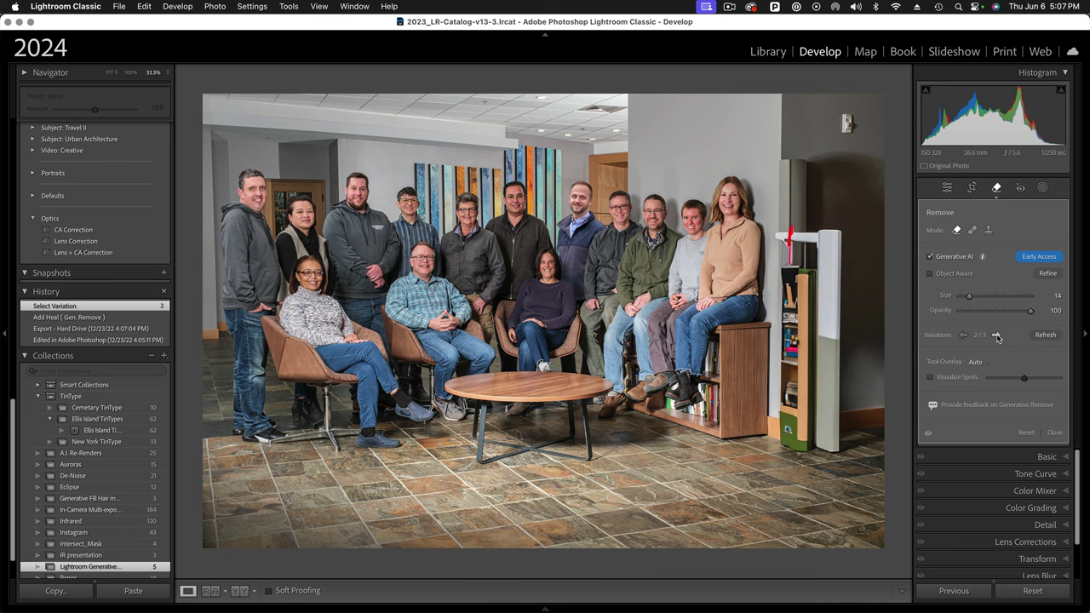
{"action": "left_click", "coordinate": [998, 336]}
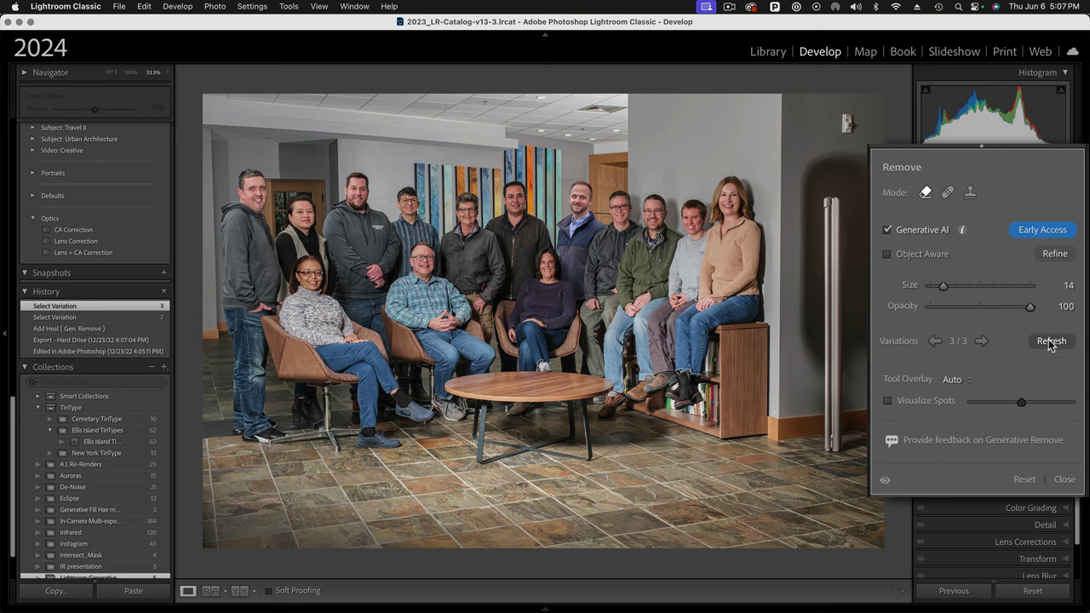
- Refresh the fills twice, reviewing each set, and keep variation 2/3 with the woman in a tan coat
{"action": "left_click", "coordinate": [1051, 341]}
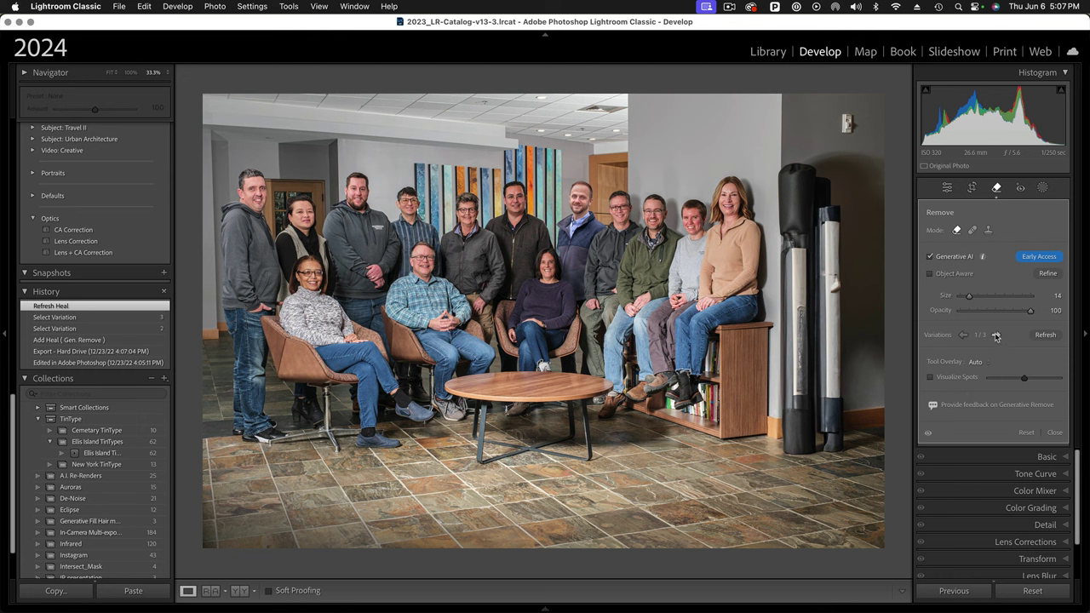
{"action": "left_click", "coordinate": [996, 335]}
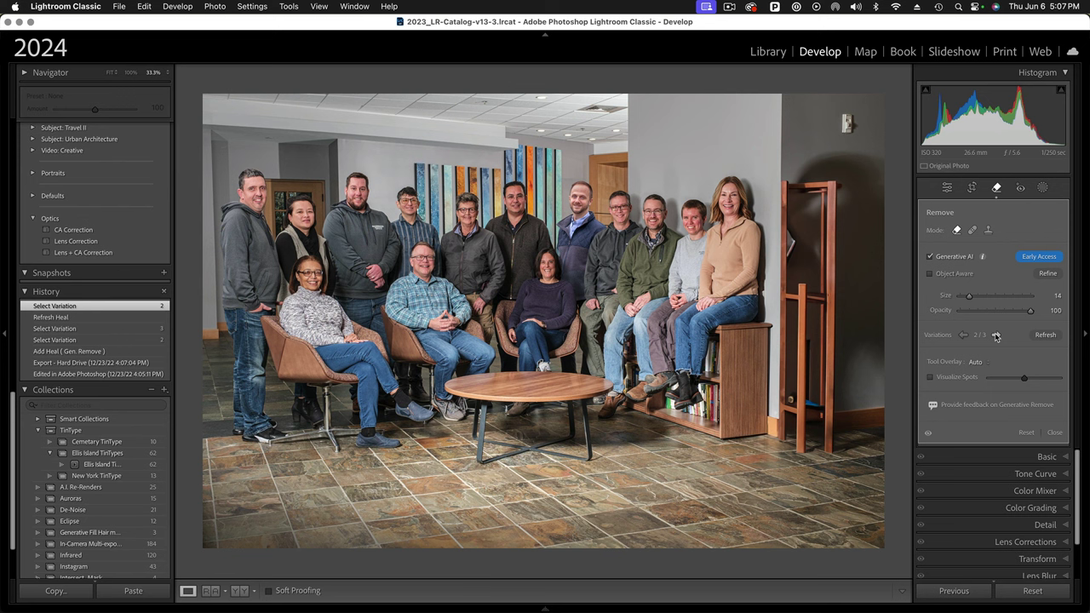
{"action": "left_click", "coordinate": [997, 336]}
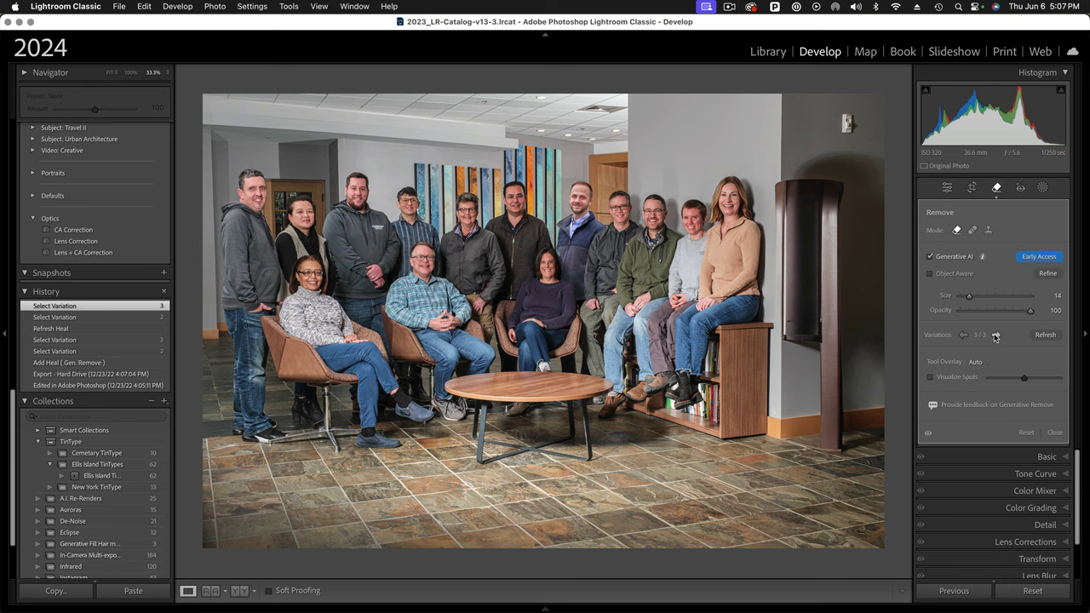
{"action": "left_click", "coordinate": [995, 336]}
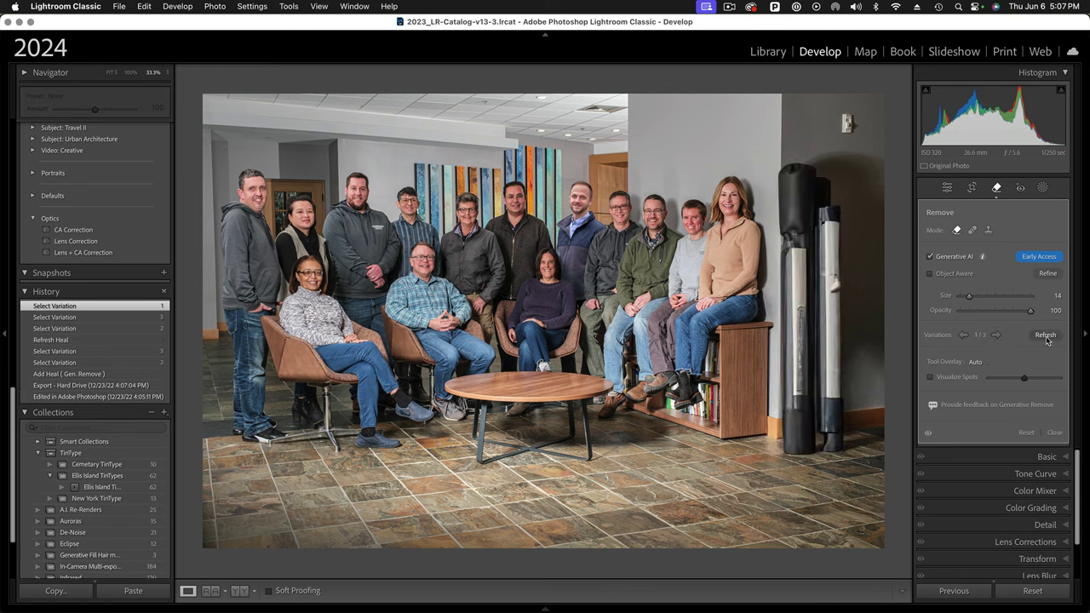
{"action": "left_click", "coordinate": [1047, 336]}
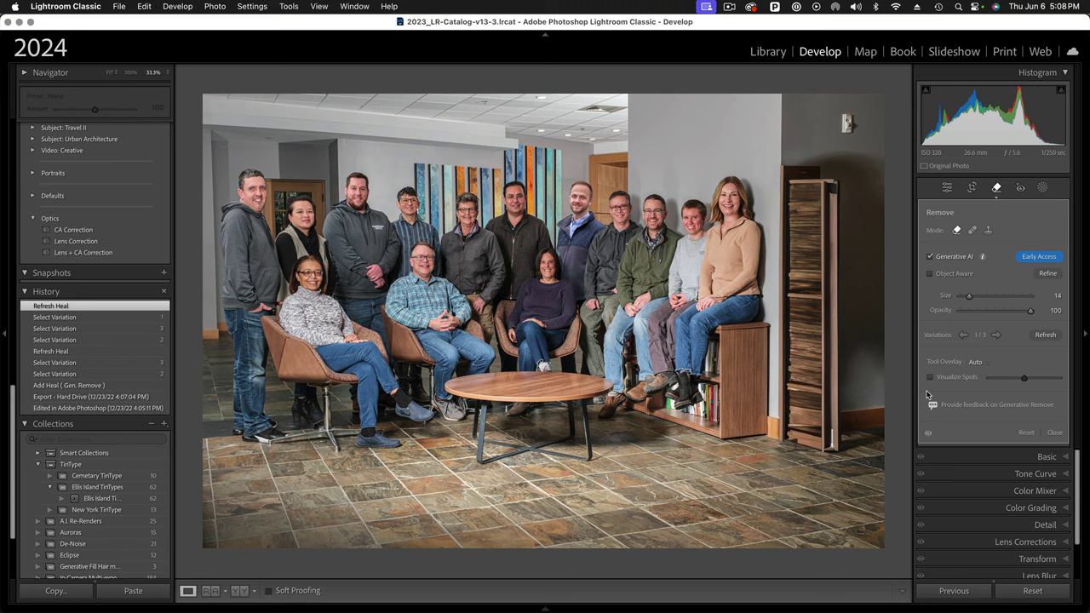
{"action": "left_click", "coordinate": [996, 336]}
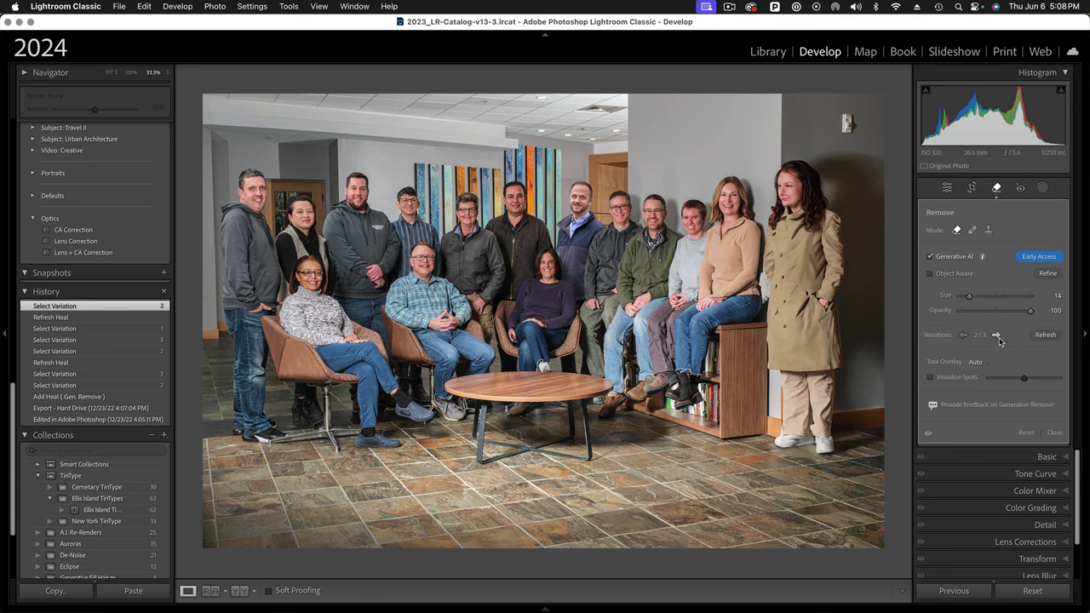
- Inspect the generated woman at 100%, then switch to variation 3/3 showing the door and fit the view
{"action": "left_click", "coordinate": [131, 73]}
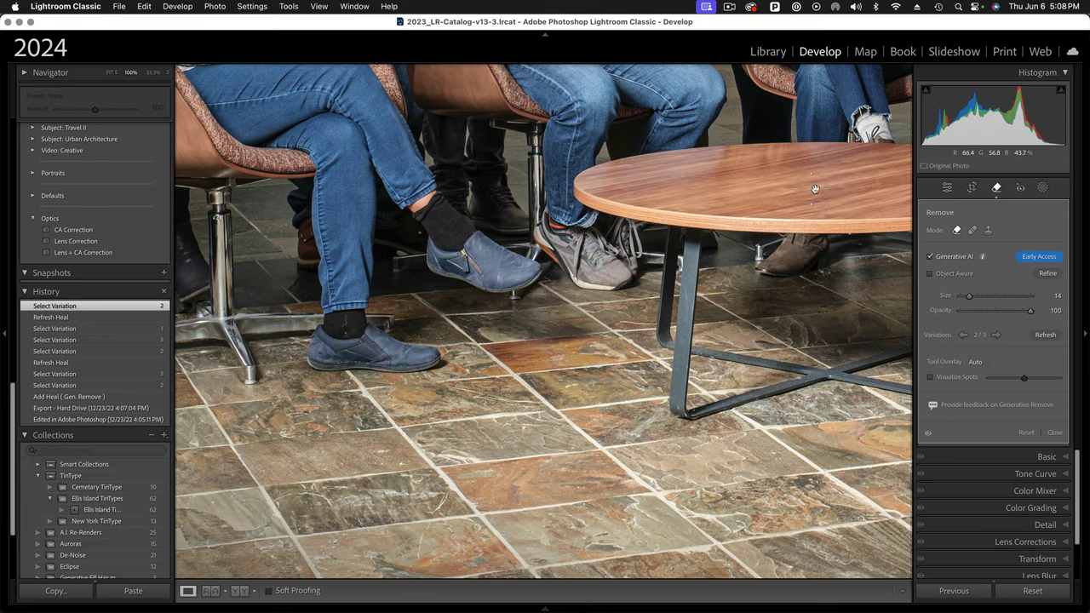
{"action": "key", "text": "z"}
{"action": "key", "text": "z"}
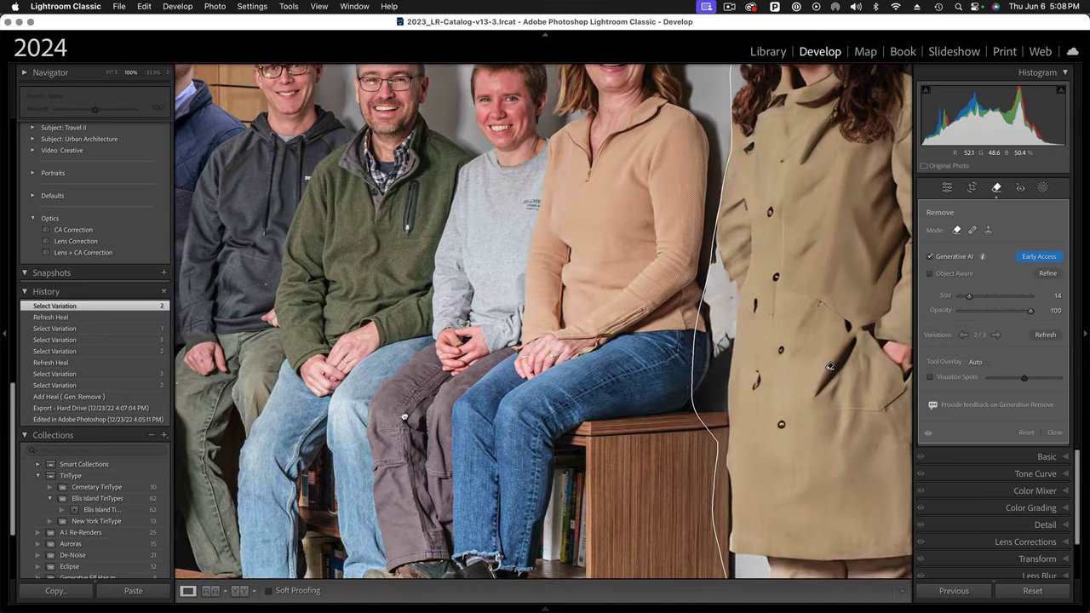
{"action": "scroll", "coordinate": [718, 385], "scroll_direction": "up", "scroll_amount": 5}
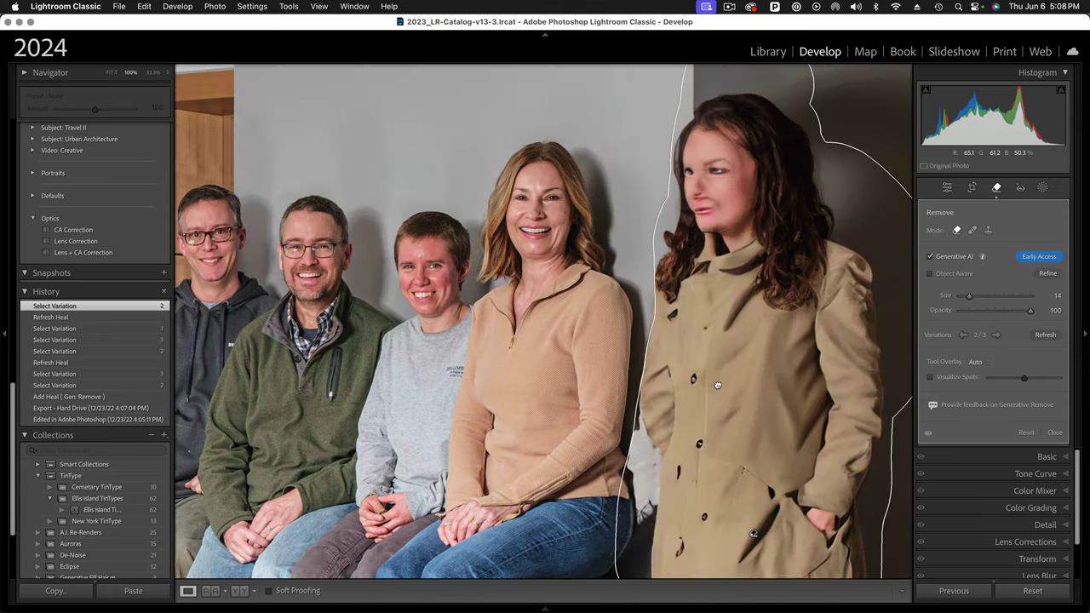
{"action": "left_click_drag", "start_coordinate": [718, 385], "coordinate": [733, 340]}
{"action": "left_click_drag", "start_coordinate": [750, 385], "coordinate": [743, 289]}
{"action": "scroll", "coordinate": [742, 290], "scroll_direction": "down", "scroll_amount": 8}
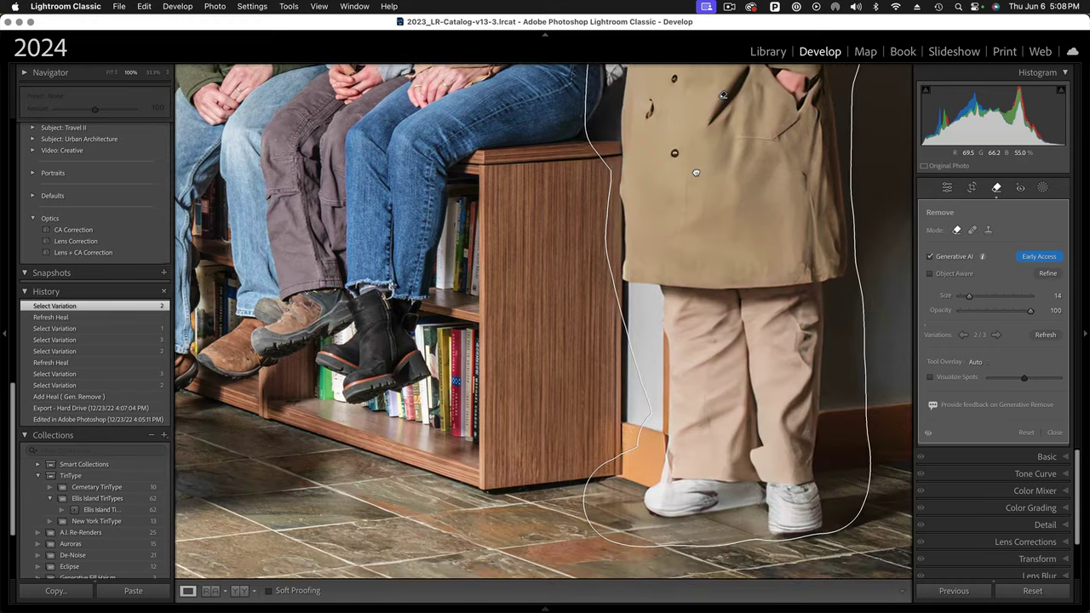
{"action": "scroll", "coordinate": [710, 522], "scroll_direction": "up", "scroll_amount": 10}
{"action": "left_click_drag", "start_coordinate": [710, 522], "coordinate": [705, 138]}
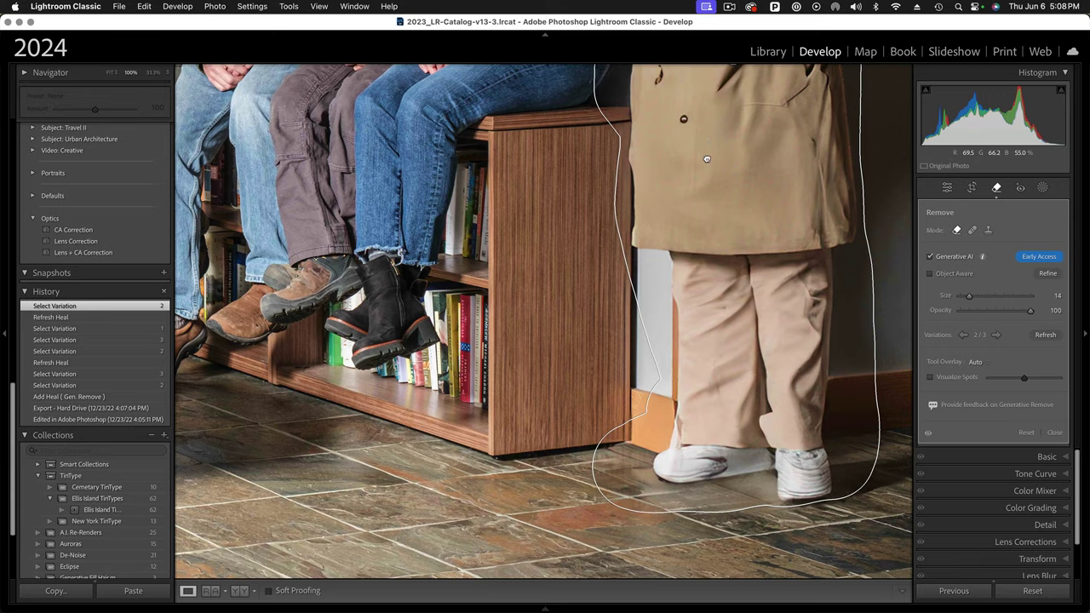
{"action": "scroll", "coordinate": [705, 138], "scroll_direction": "up", "scroll_amount": 10}
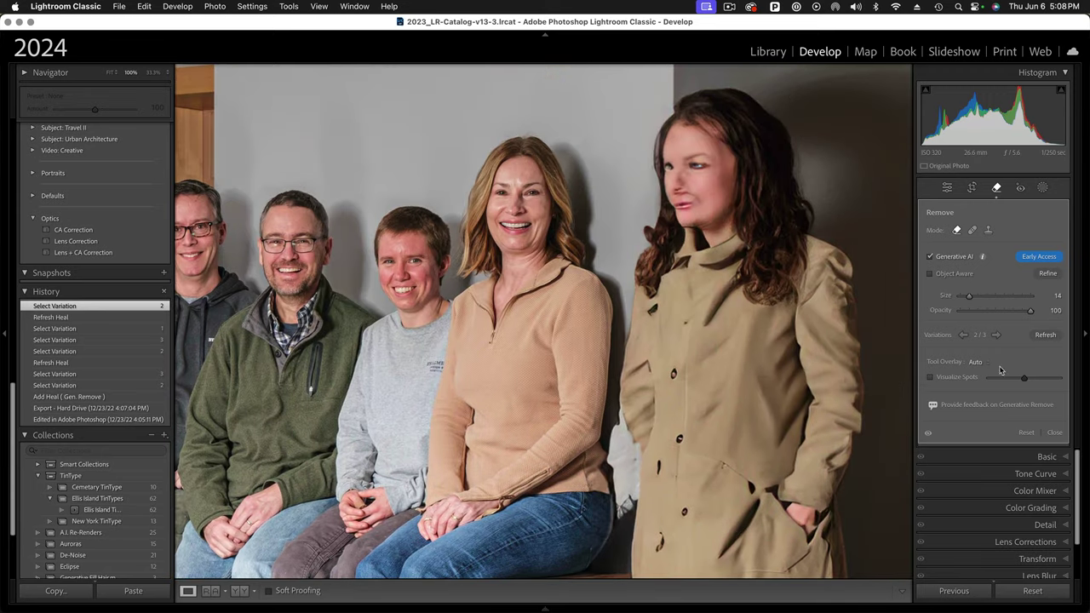
{"action": "left_click", "coordinate": [996, 335]}
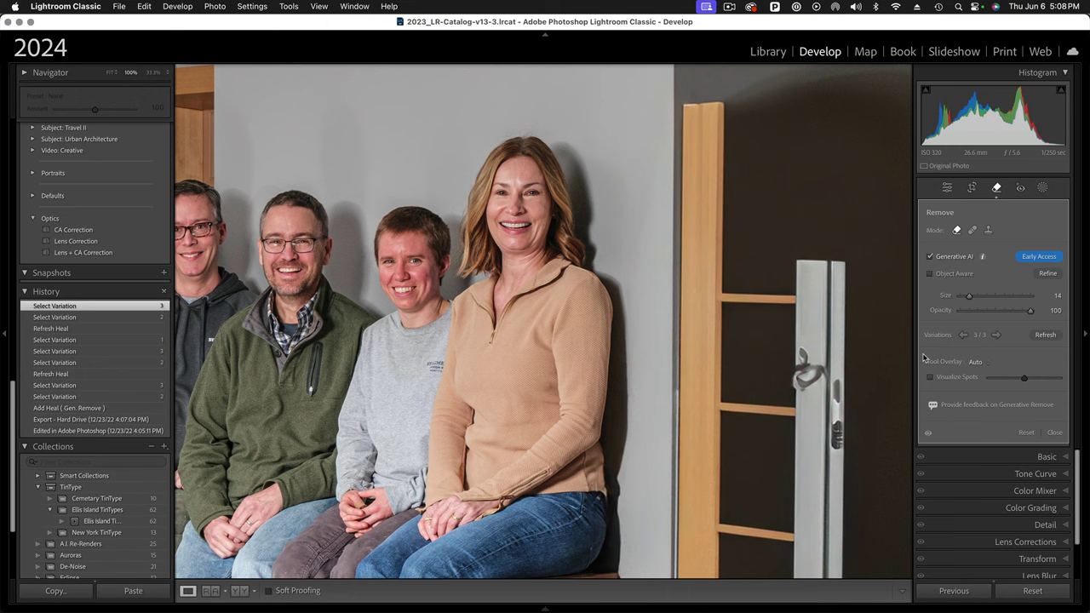
{"action": "left_click", "coordinate": [110, 72]}
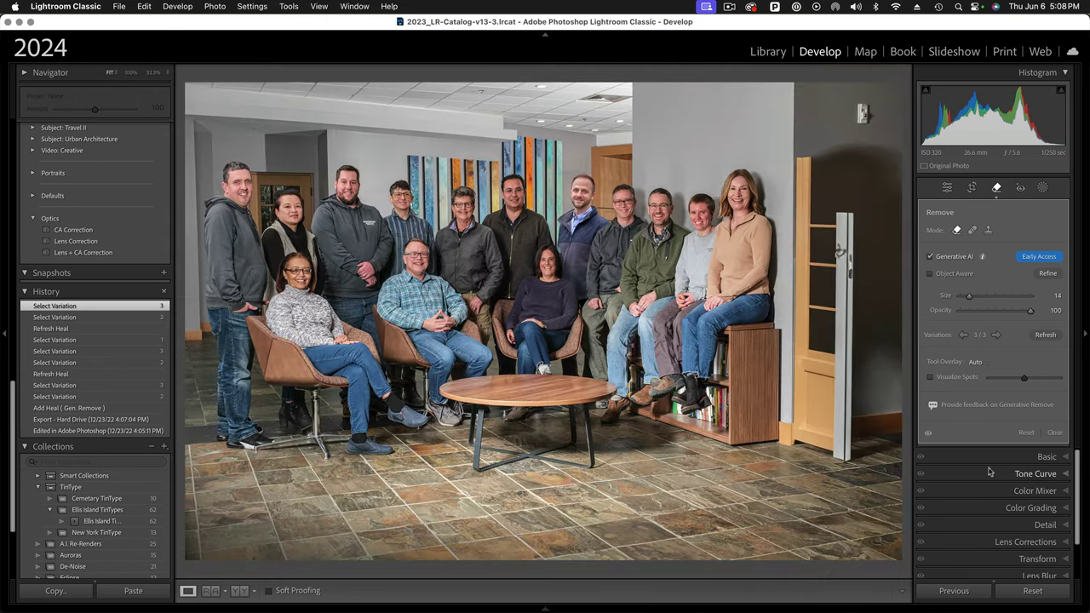